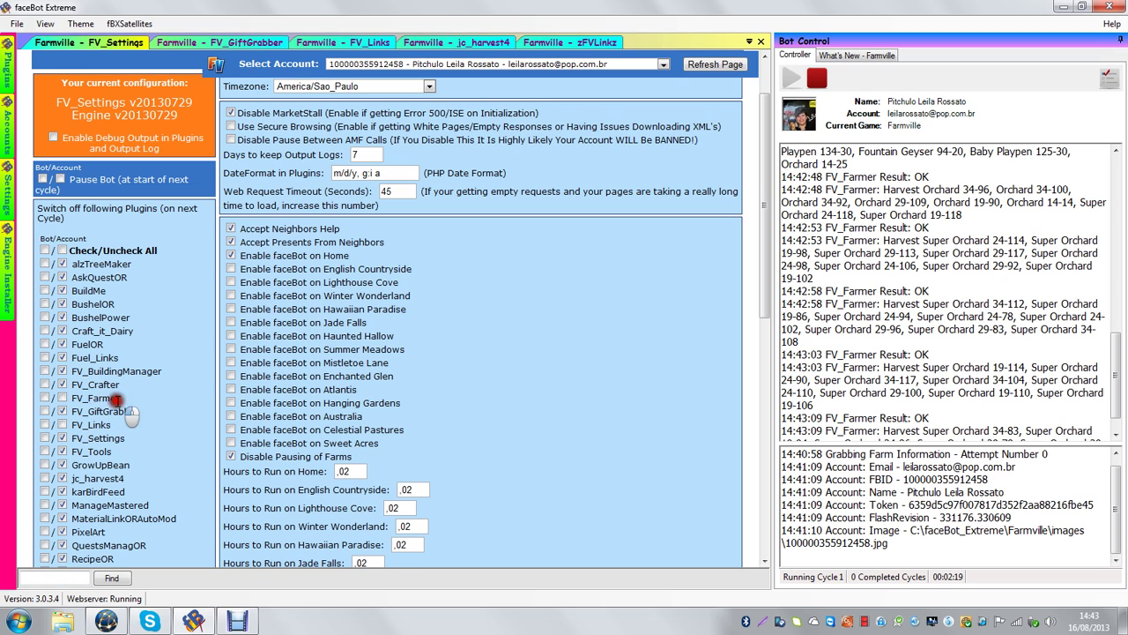
# Open the FV_Farmer plugin page and show its crop settings.
pyautogui.click(104, 397)
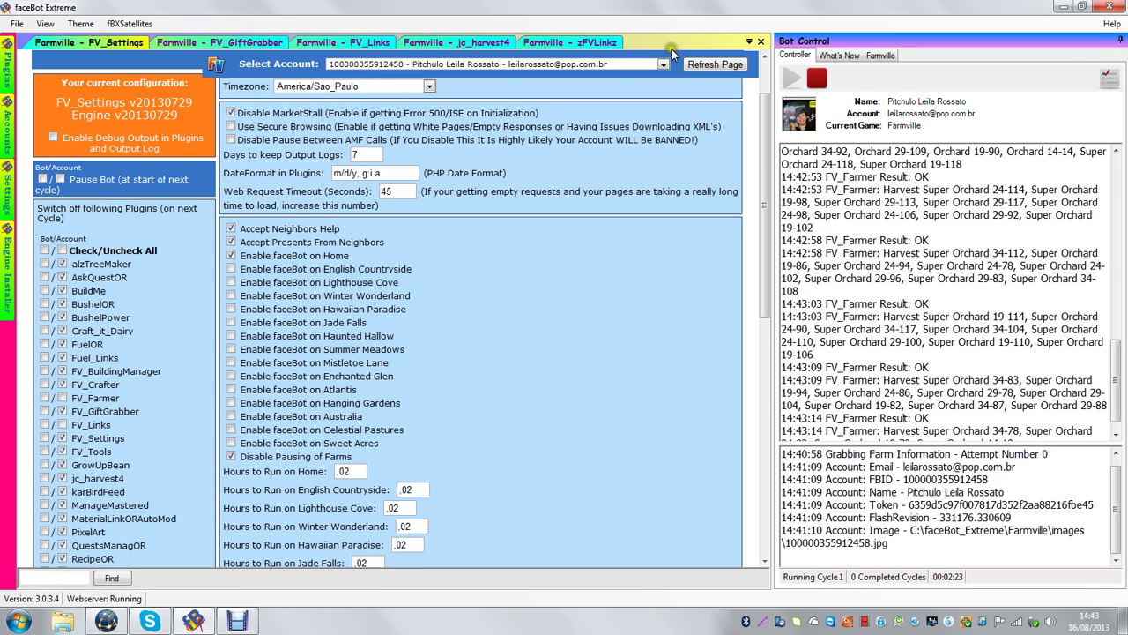
pyautogui.click(750, 41)
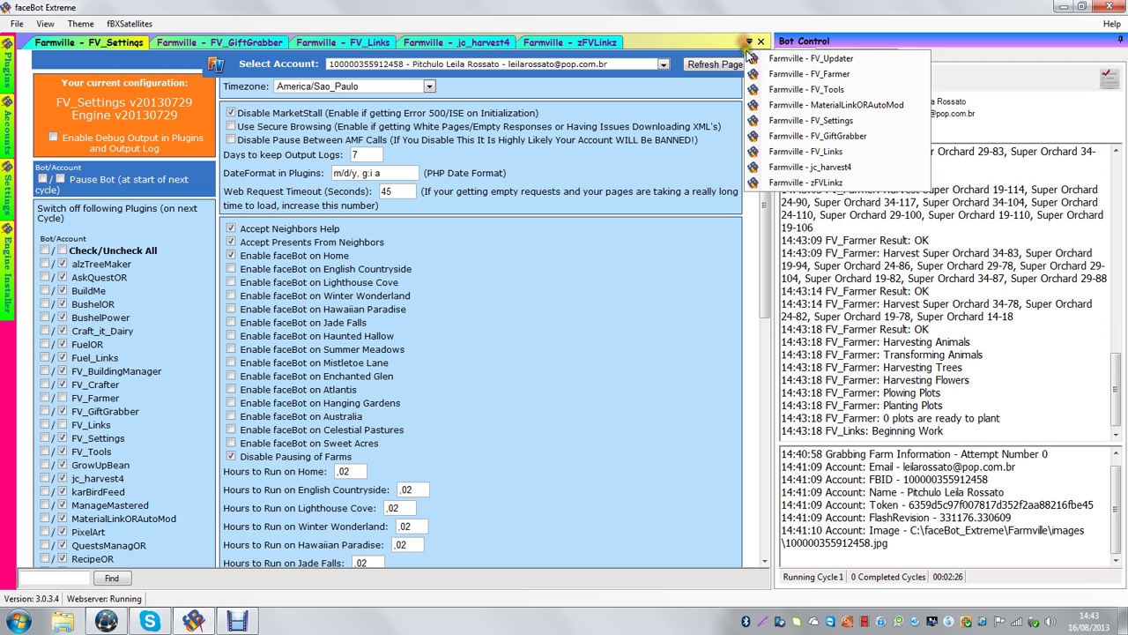
pyautogui.click(838, 76)
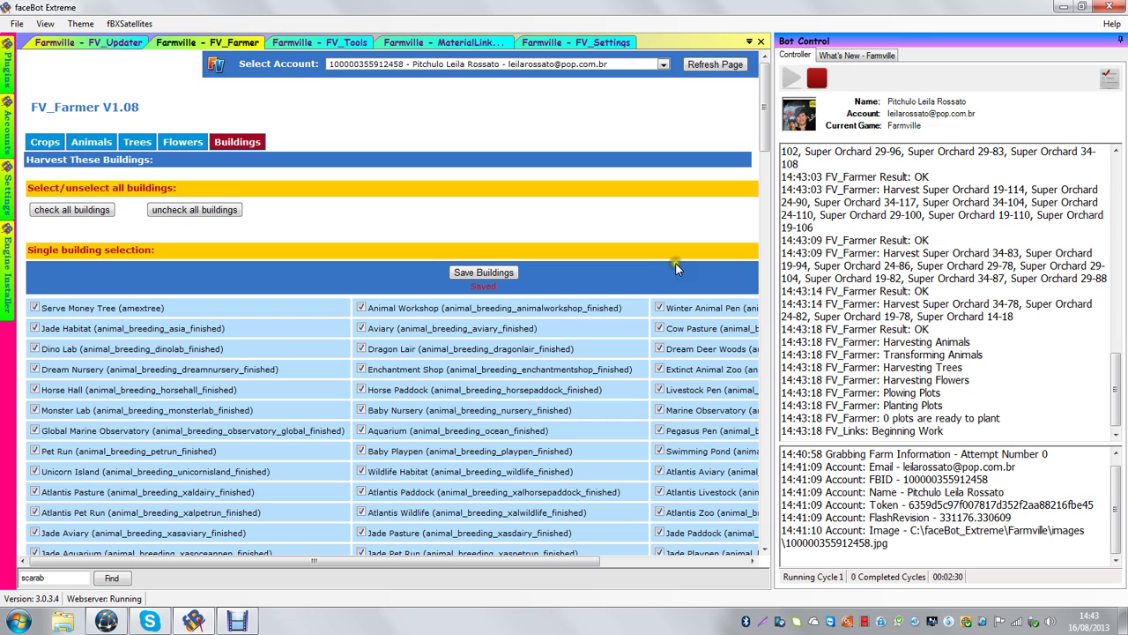
pyautogui.click(45, 143)
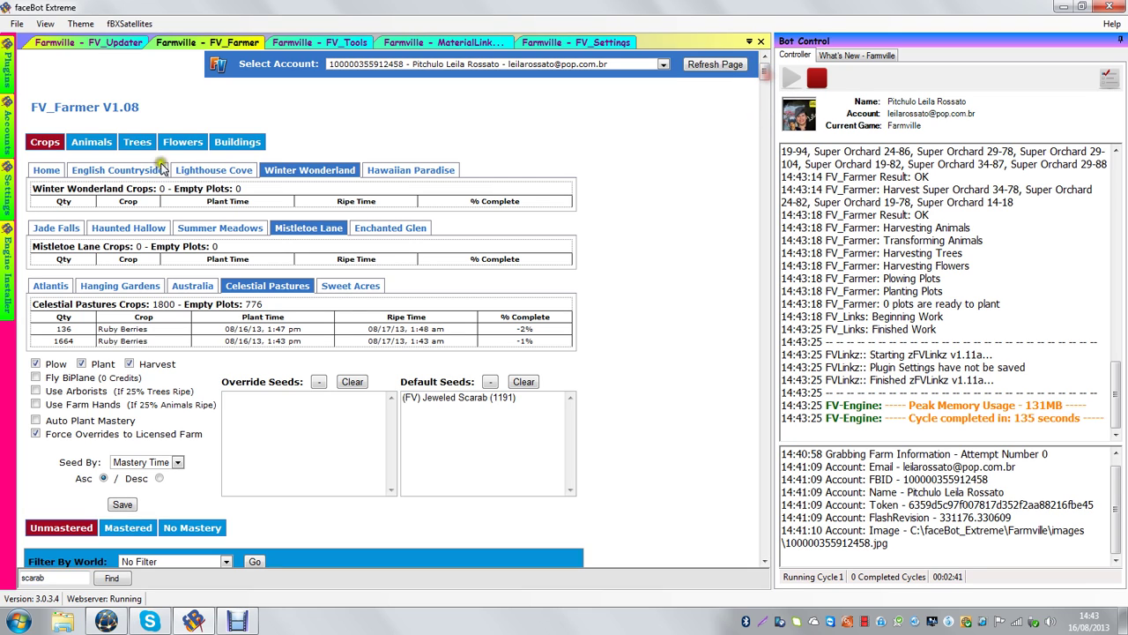
# View the planted crops of the Home and Winter Wonderland farms, ending on Home.
pyautogui.click(47, 170)
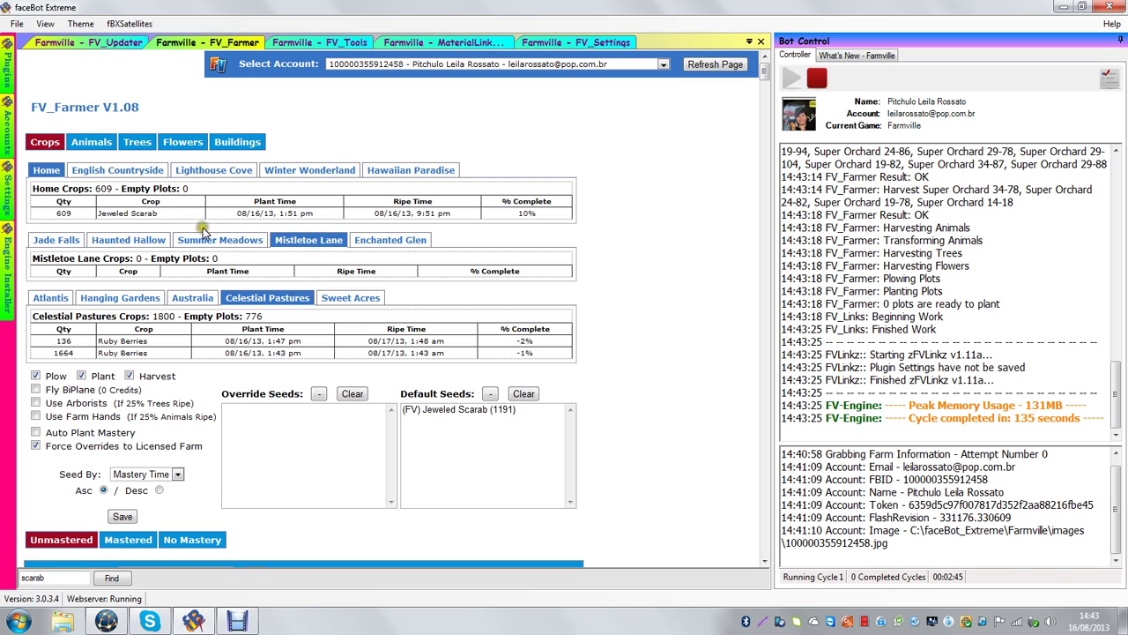
pyautogui.click(268, 176)
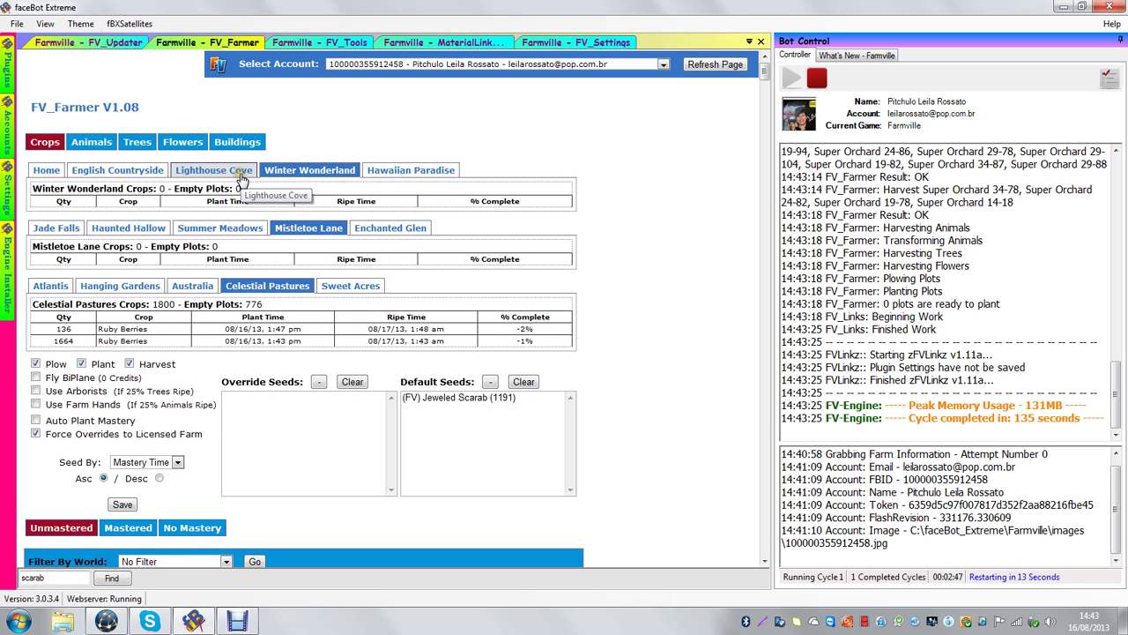
pyautogui.click(133, 170)
pyautogui.click(47, 170)
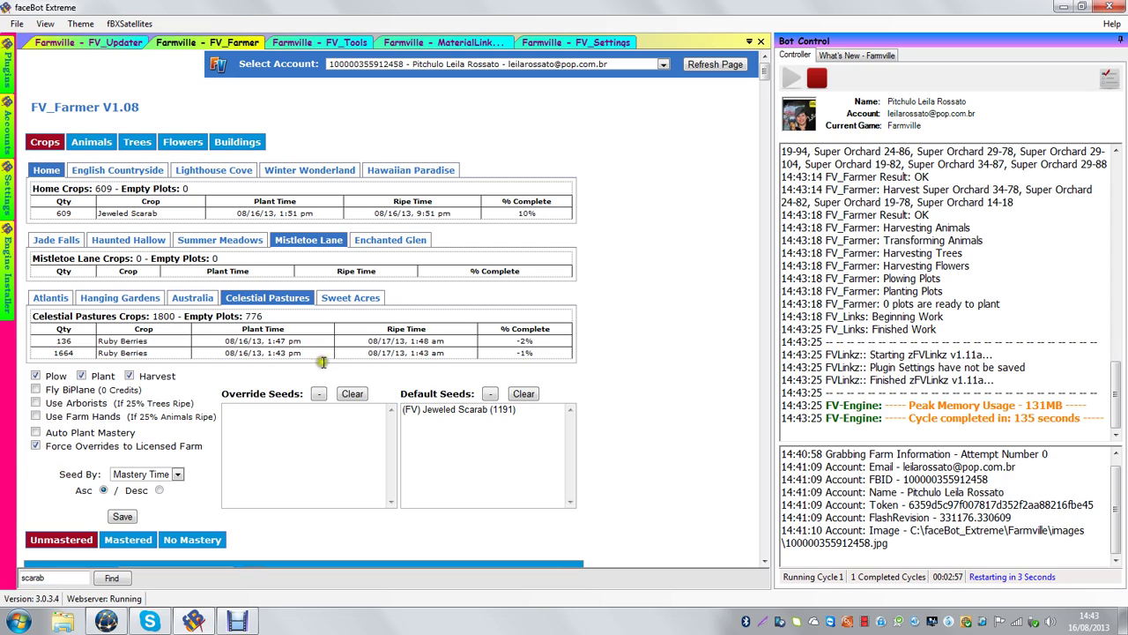
# Search the crop list for "scarab" and choose Home as the farm in the default options for Jeweled Scarab.
pyautogui.moveTo(763, 74); pyautogui.dragTo(768, 138)
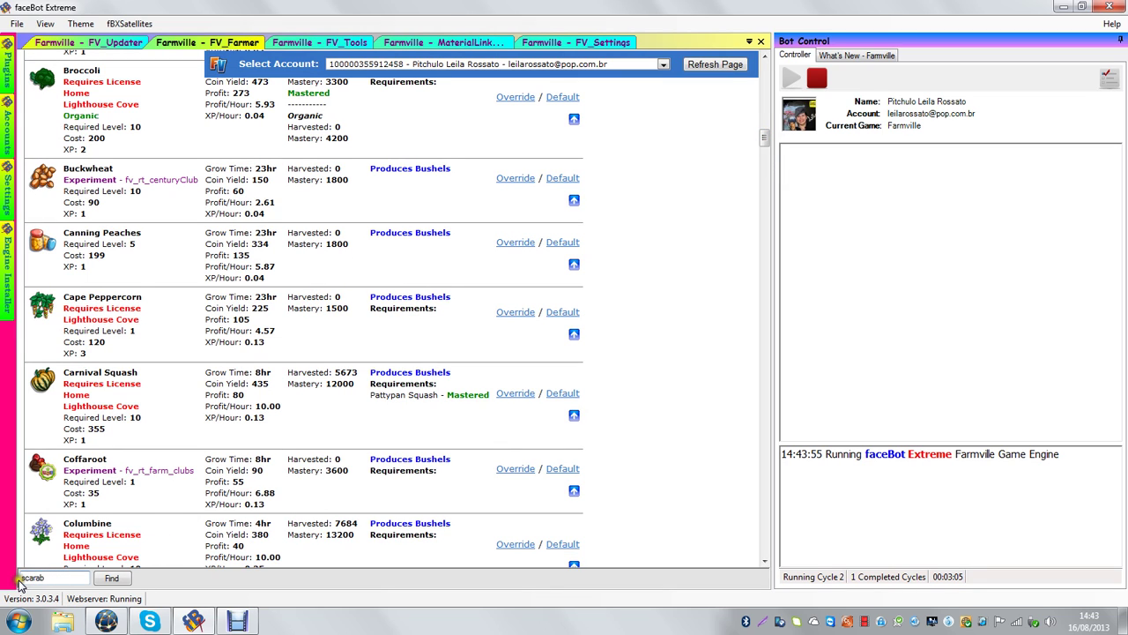
pyautogui.click(112, 580)
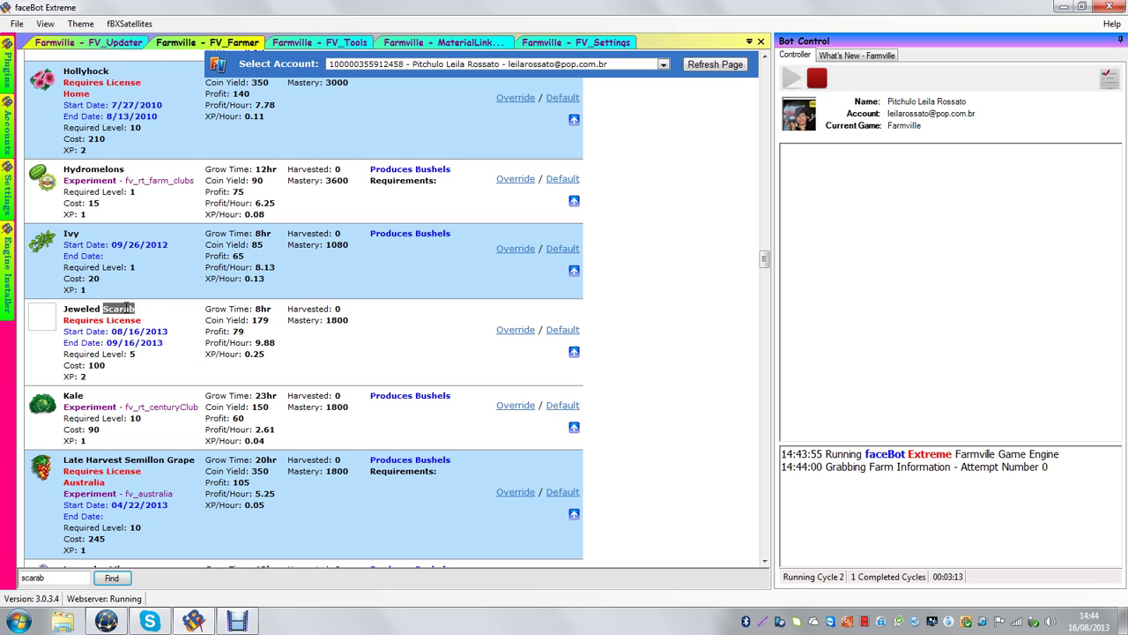
pyautogui.click(561, 331)
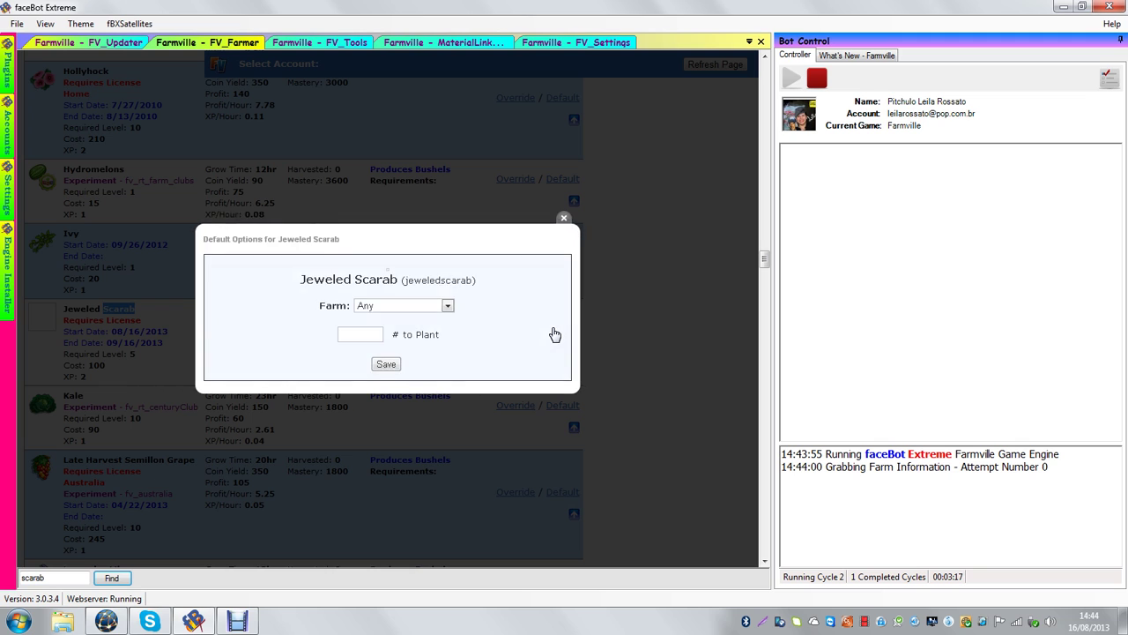
pyautogui.click(447, 306)
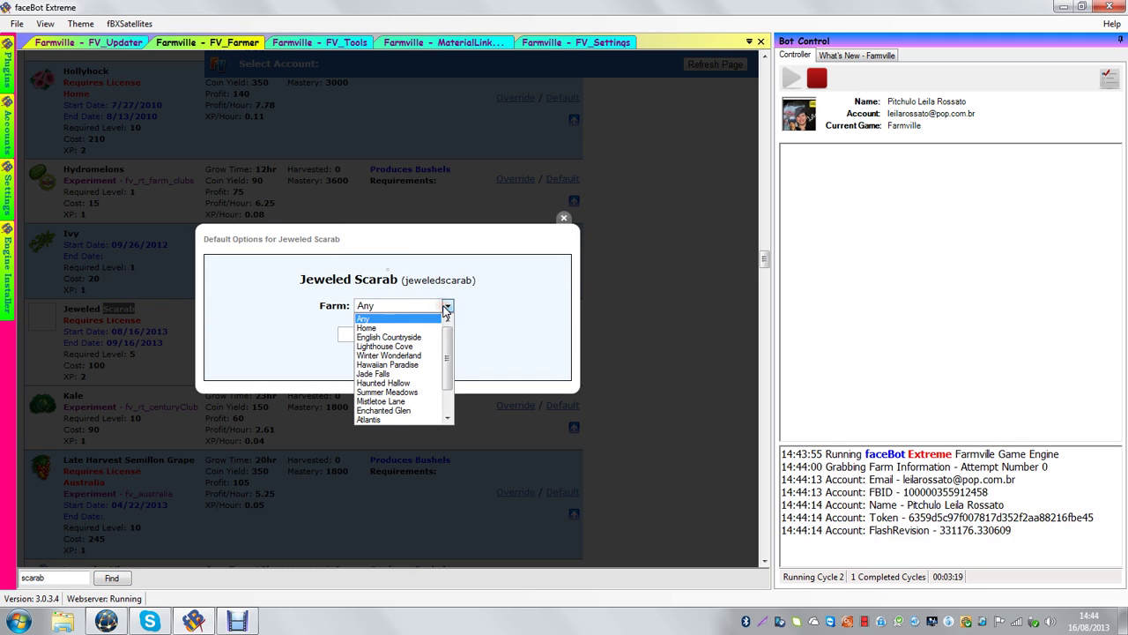
pyautogui.click(391, 339)
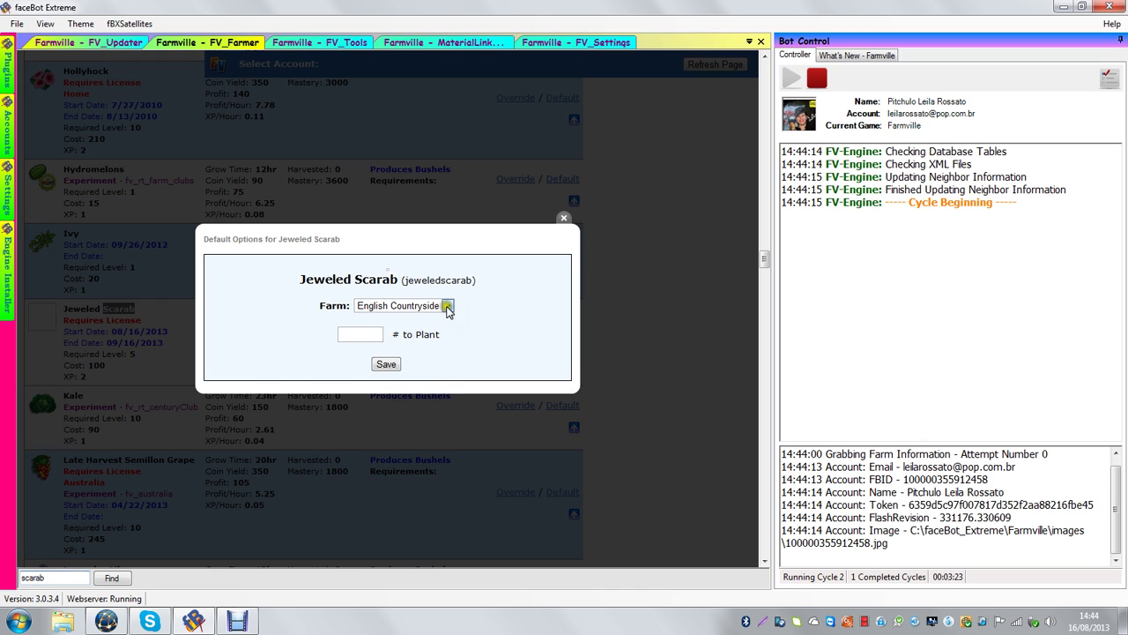
pyautogui.click(447, 306)
pyautogui.click(391, 328)
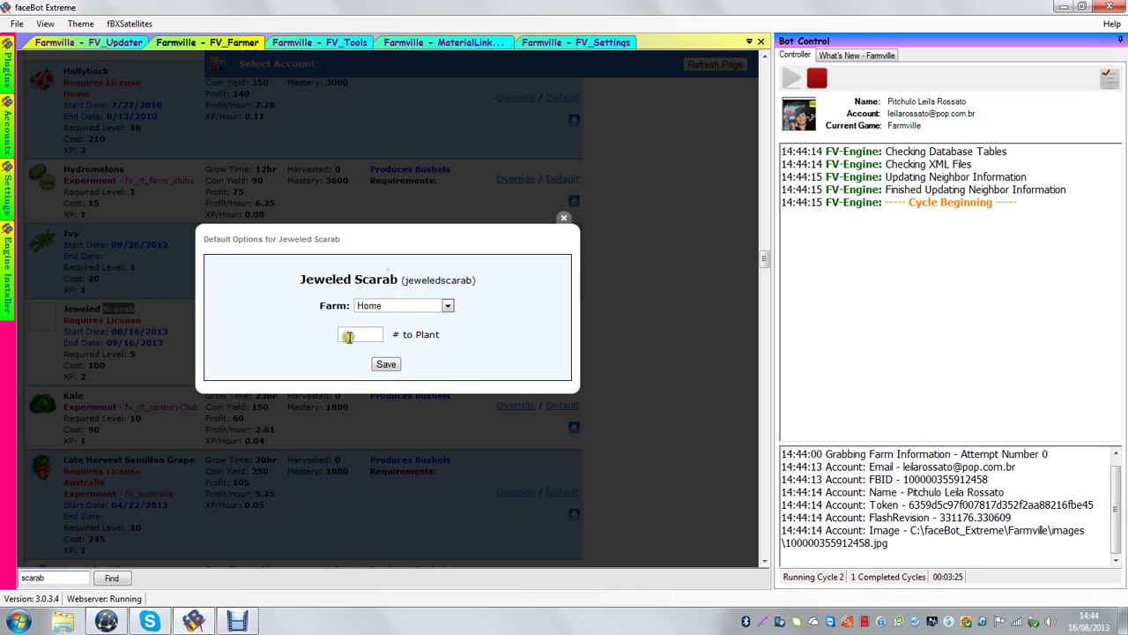
# Try to set the number of Jeweled Scarab to plant to 1800, and close the default options.
pyautogui.click(362, 336)
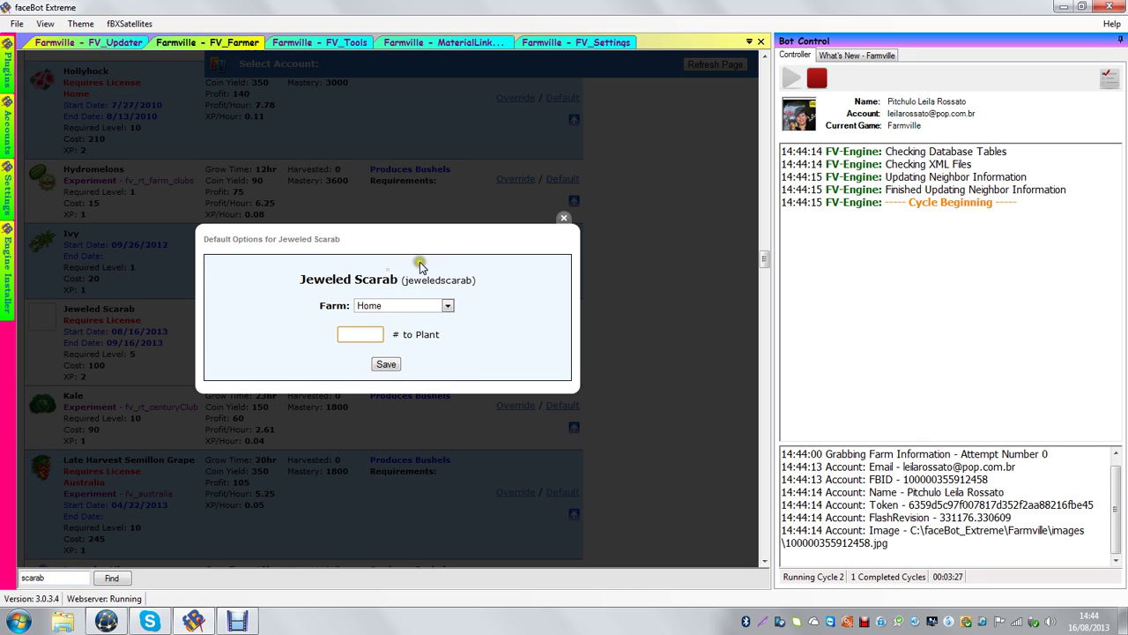
pyautogui.click(438, 248)
pyautogui.write('1800')
pyautogui.click(388, 365)
pyautogui.click(564, 221)
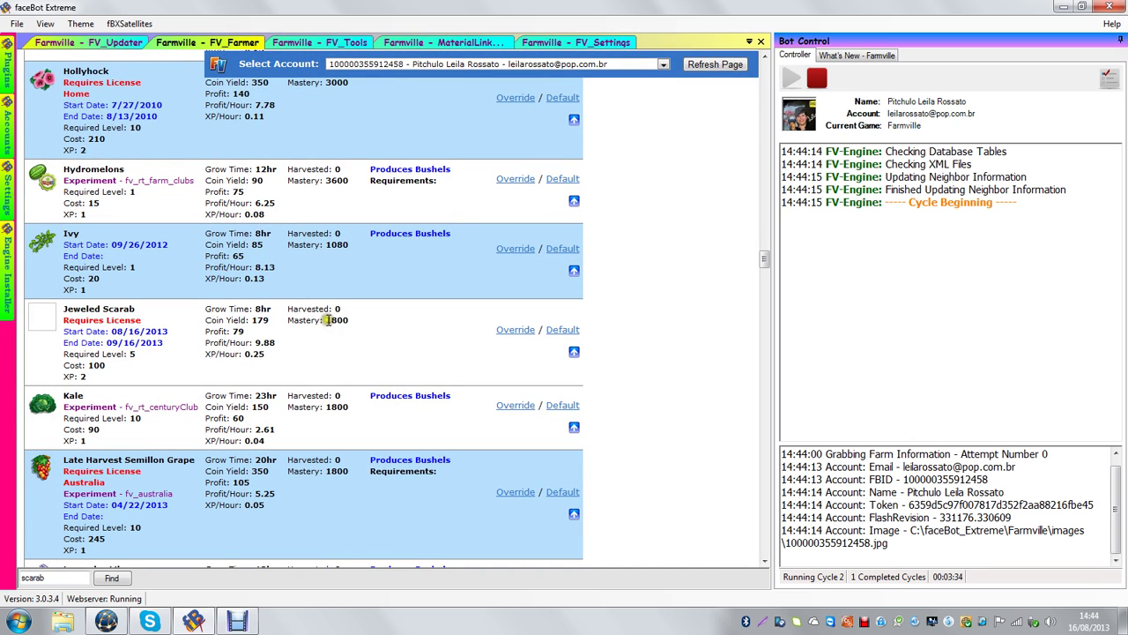
# Check the mastery amount of Jeweled Scarab and save the crop settings.
pyautogui.moveTo(326, 321); pyautogui.dragTo(357, 323)
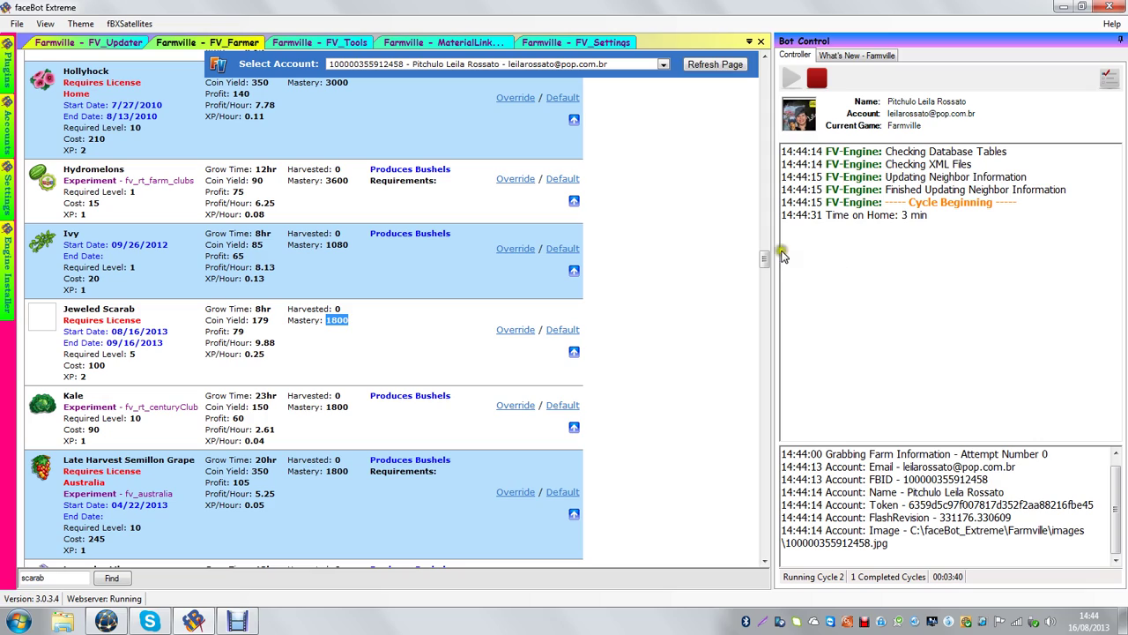
pyautogui.moveTo(767, 263); pyautogui.dragTo(783, 88)
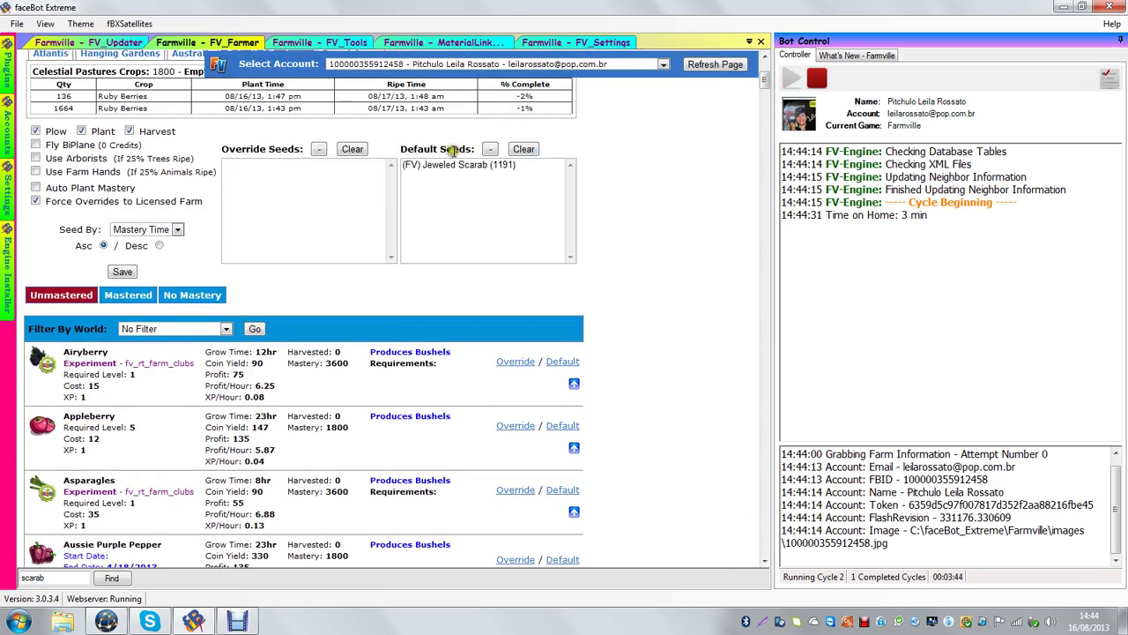
pyautogui.click(123, 272)
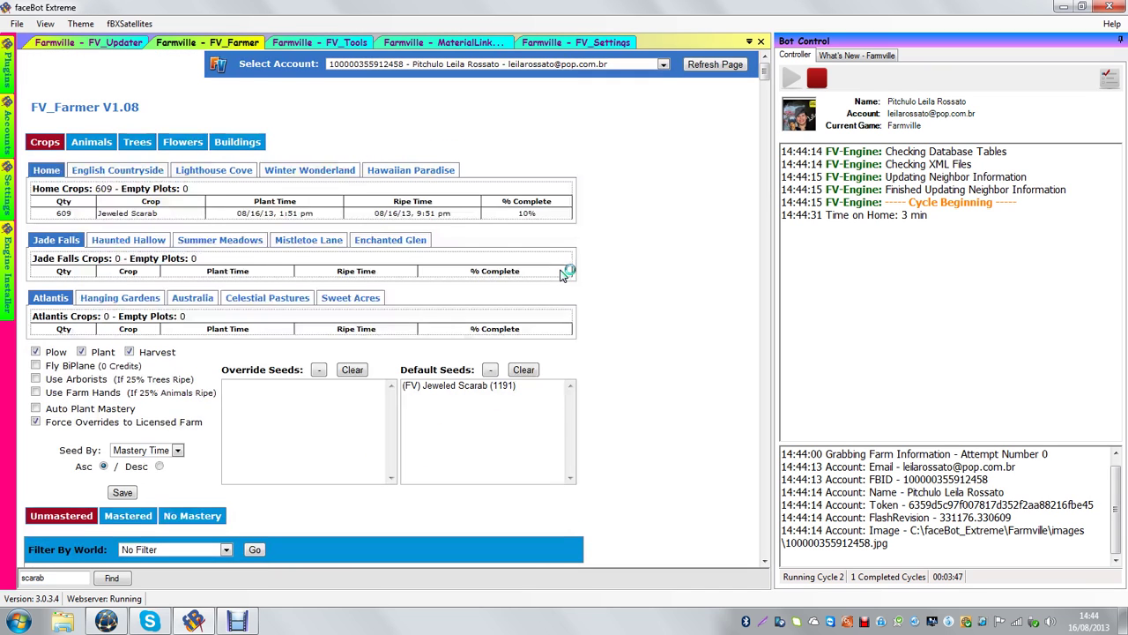
# Review the hours to run per farm and the FV_Farmer entry among the switched-off plugins in FV_Settings.
pyautogui.click(434, 304)
pyautogui.click(572, 44)
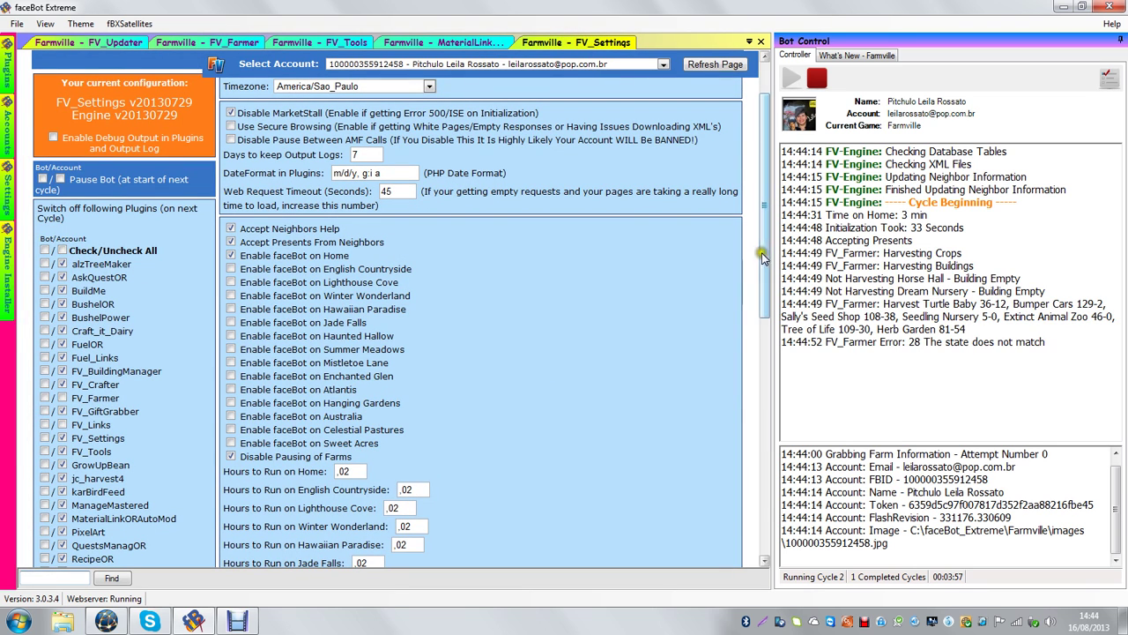
pyautogui.moveTo(765, 232); pyautogui.dragTo(766, 300)
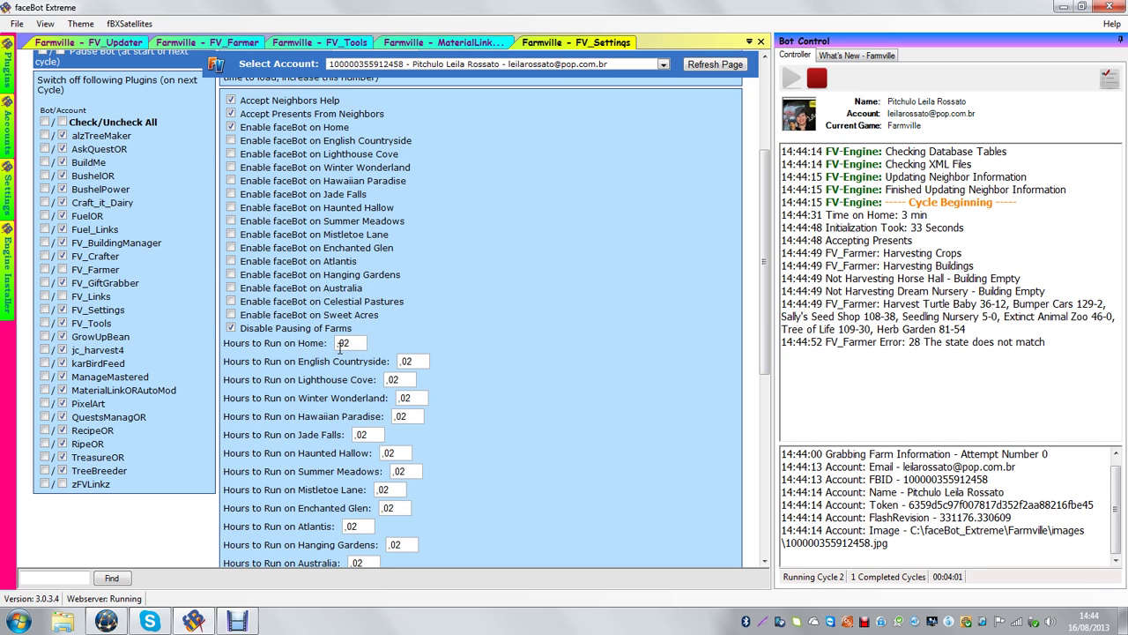
pyautogui.click(762, 331)
pyautogui.moveTo(762, 332); pyautogui.dragTo(768, 309)
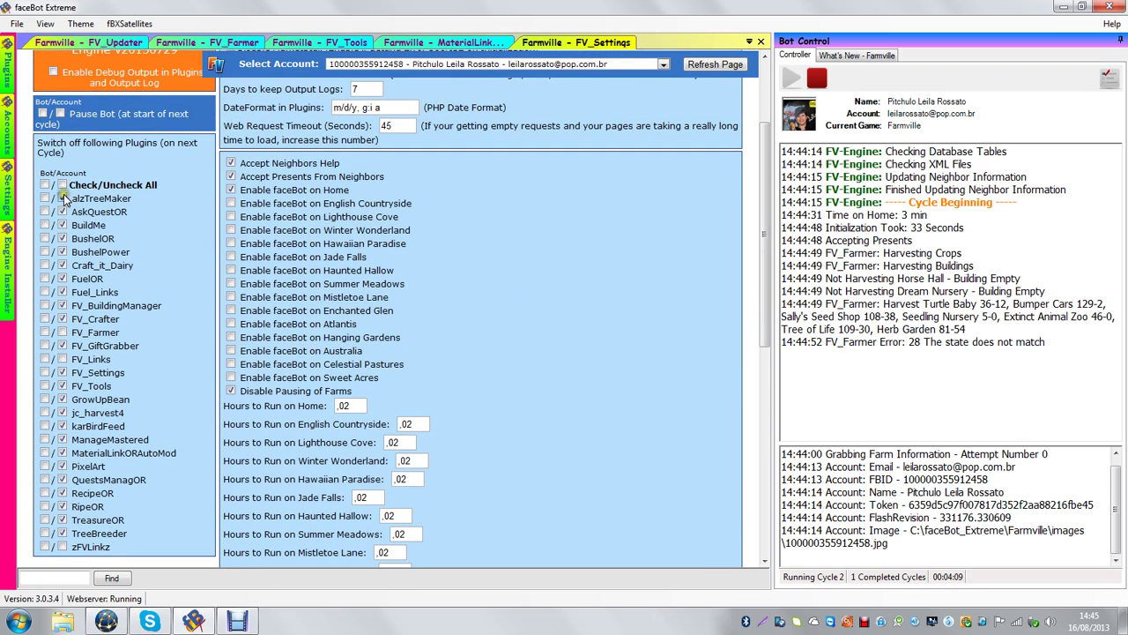
pyautogui.click(63, 333)
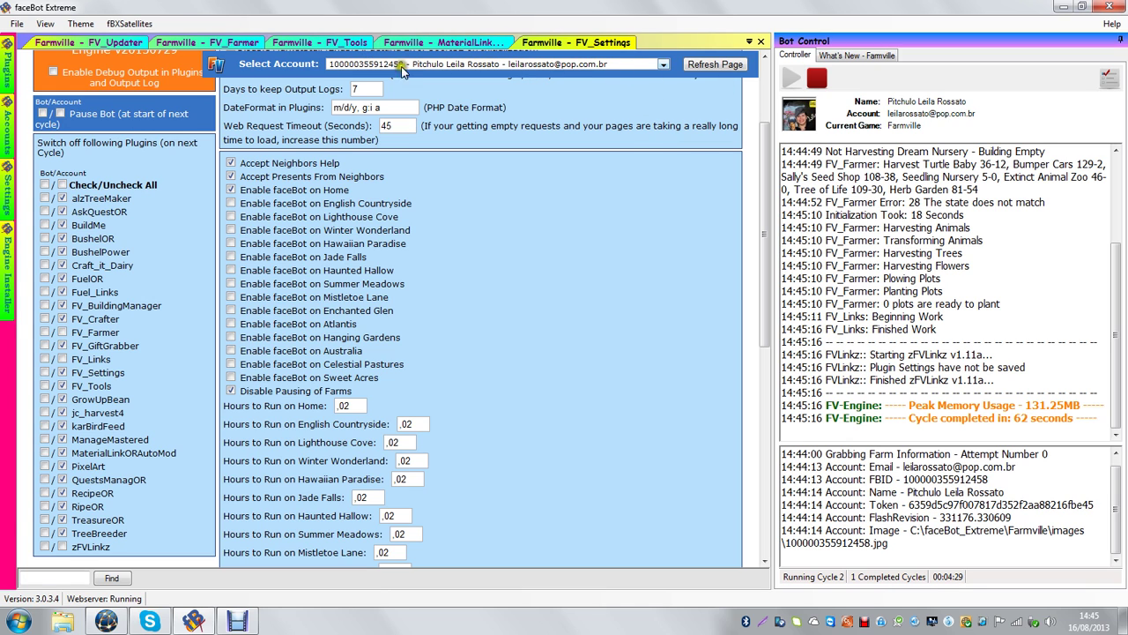
# Return to FV_Farmer and save its crop settings again with Jeweled Scarab as the default seed.
pyautogui.click(226, 42)
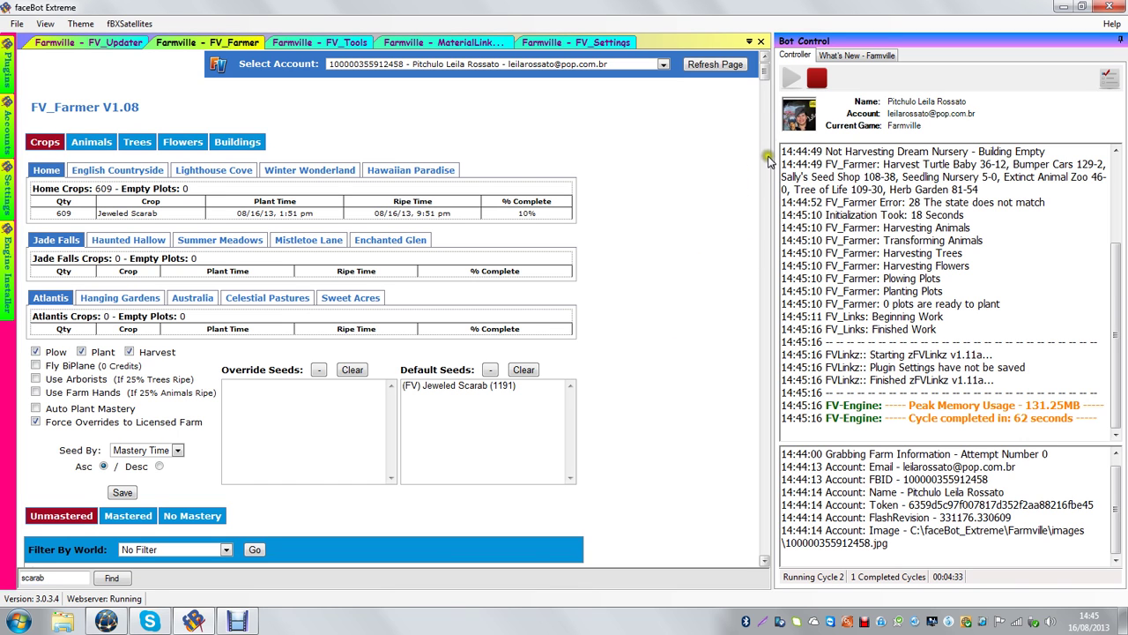
pyautogui.scroll(-3, 764, 78)
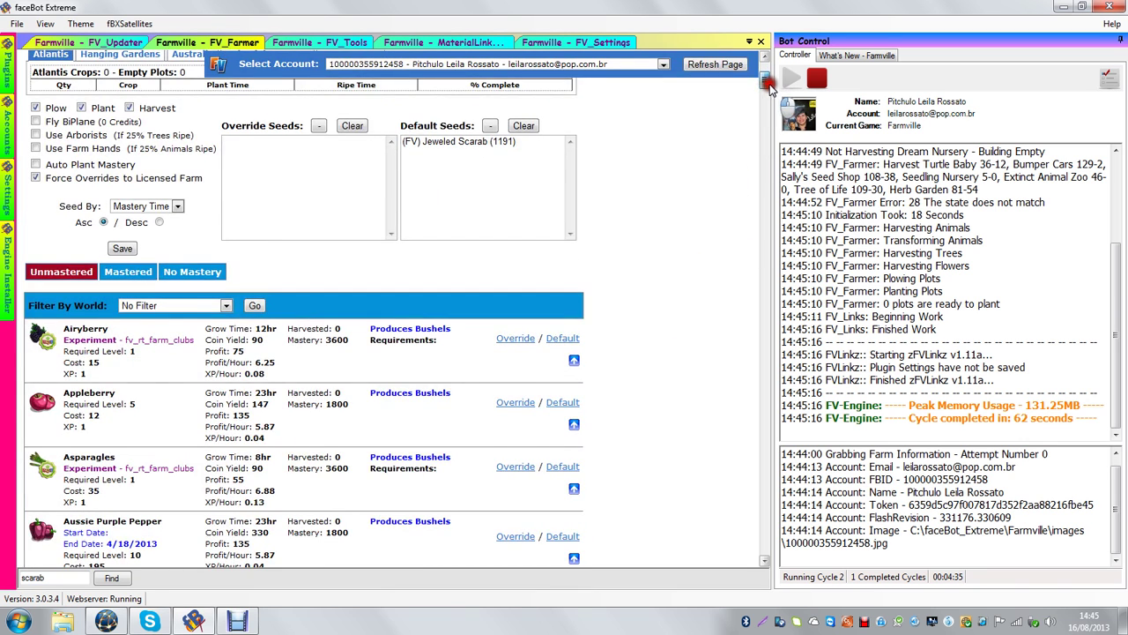
pyautogui.scroll(3, 767, 79)
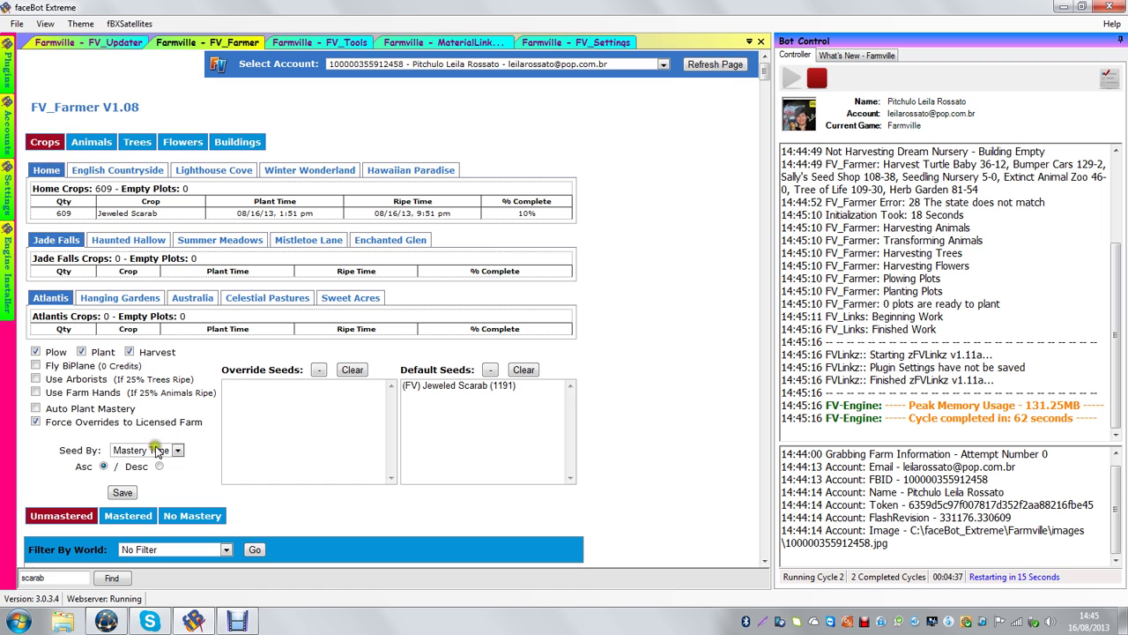
pyautogui.click(124, 494)
# Check the farms enabled for the bot in FV_Settings, and the crop list and default seeds in FV_Farmer.
pyautogui.click(599, 49)
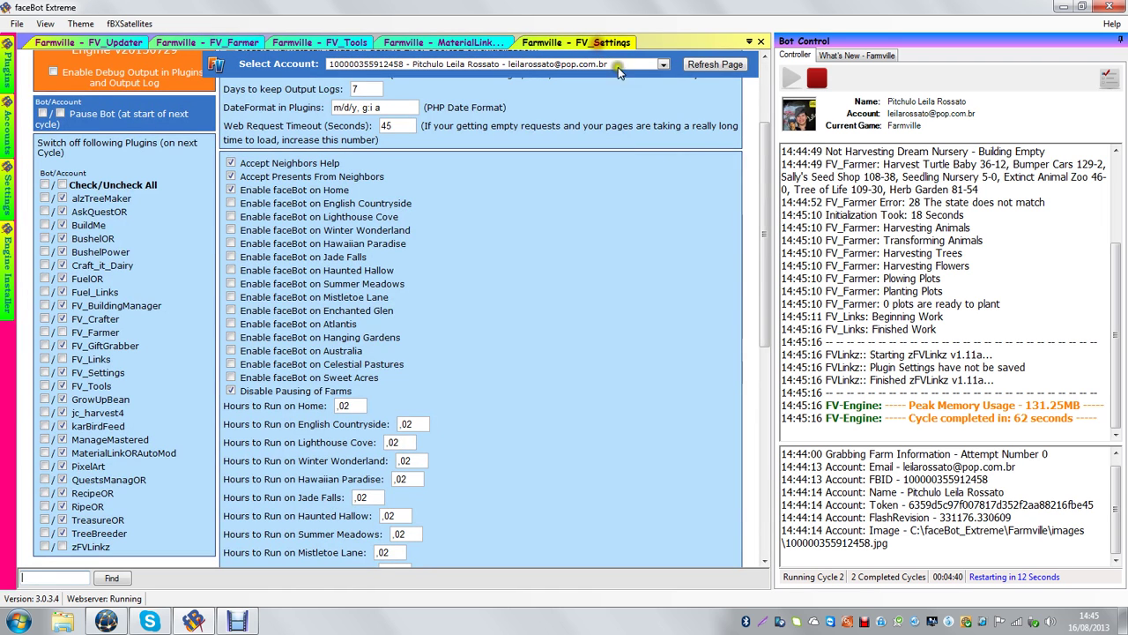
pyautogui.click(233, 190)
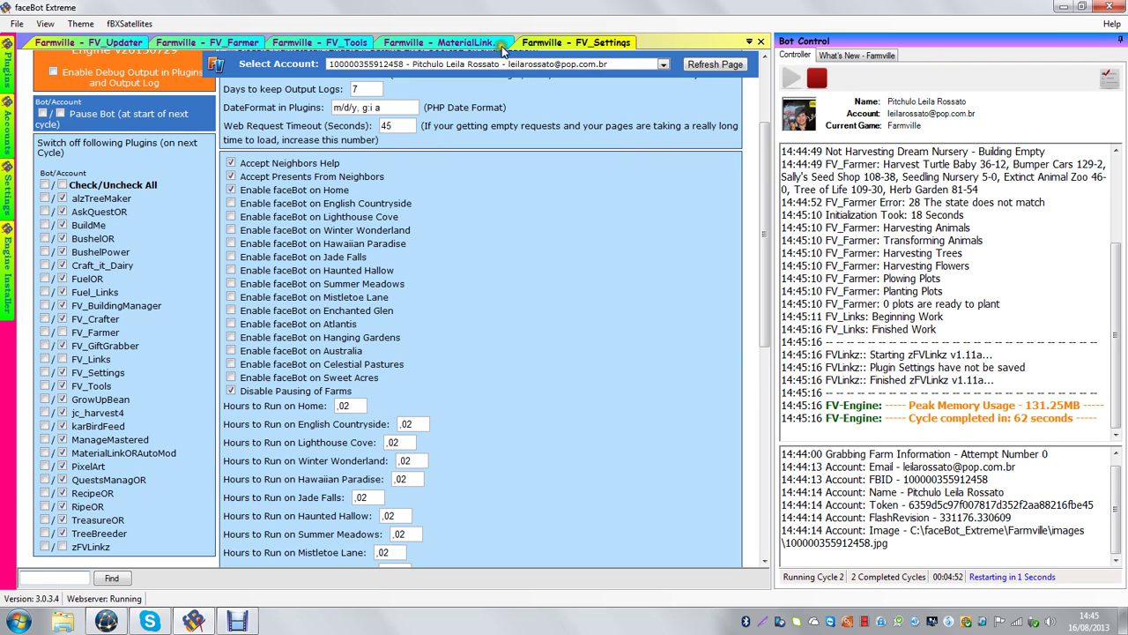
pyautogui.click(204, 41)
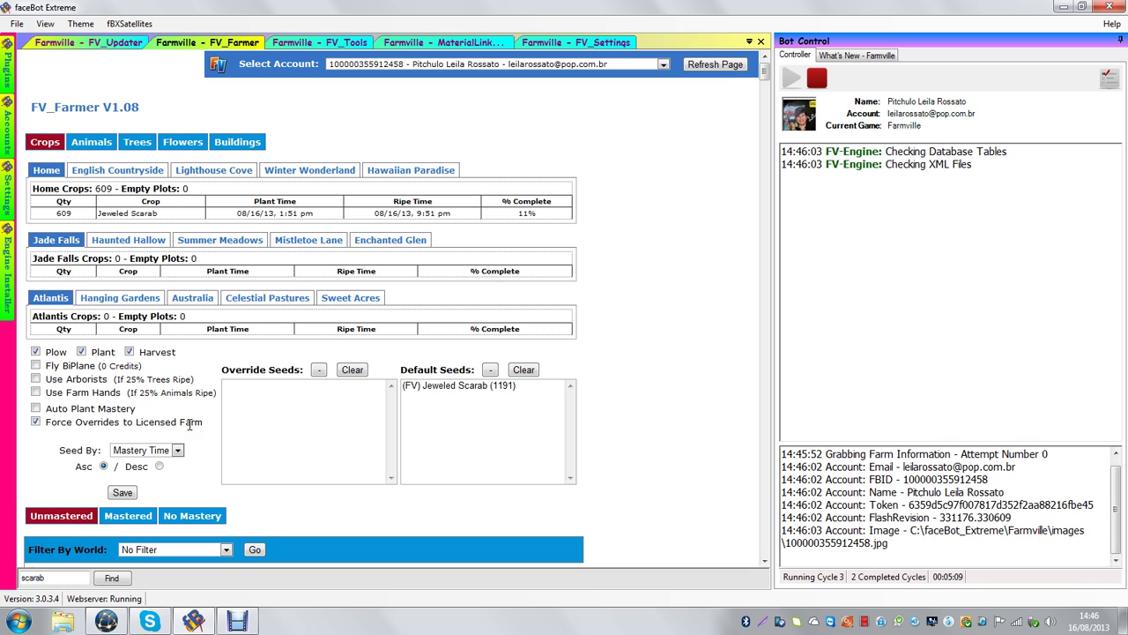
pyautogui.scroll(-2, 681, 455)
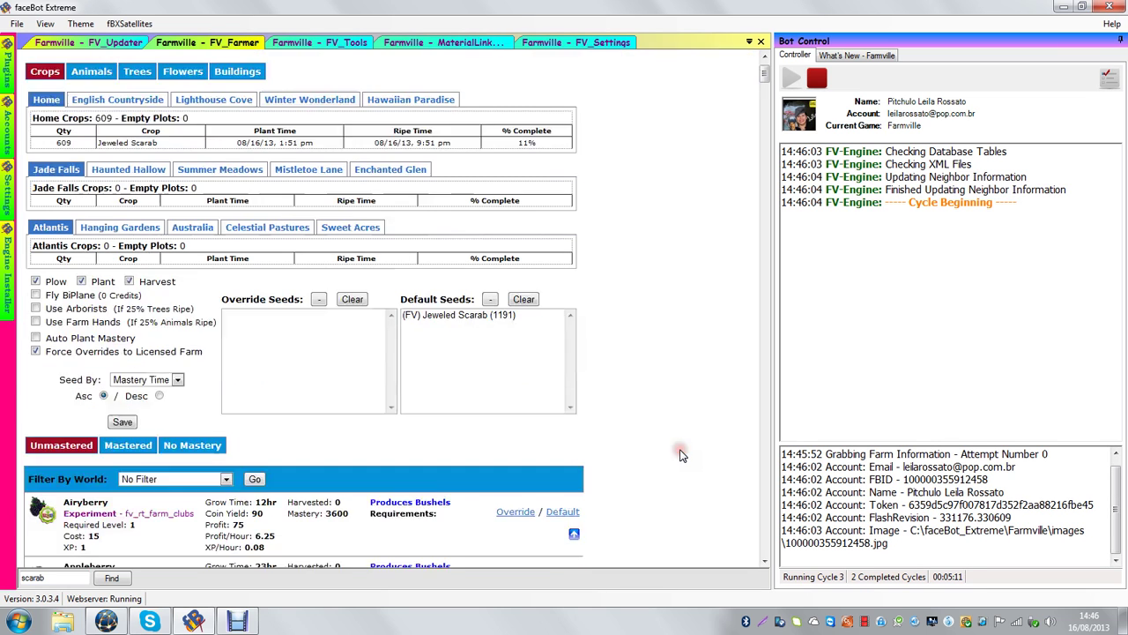
pyautogui.scroll(-15, 681, 455)
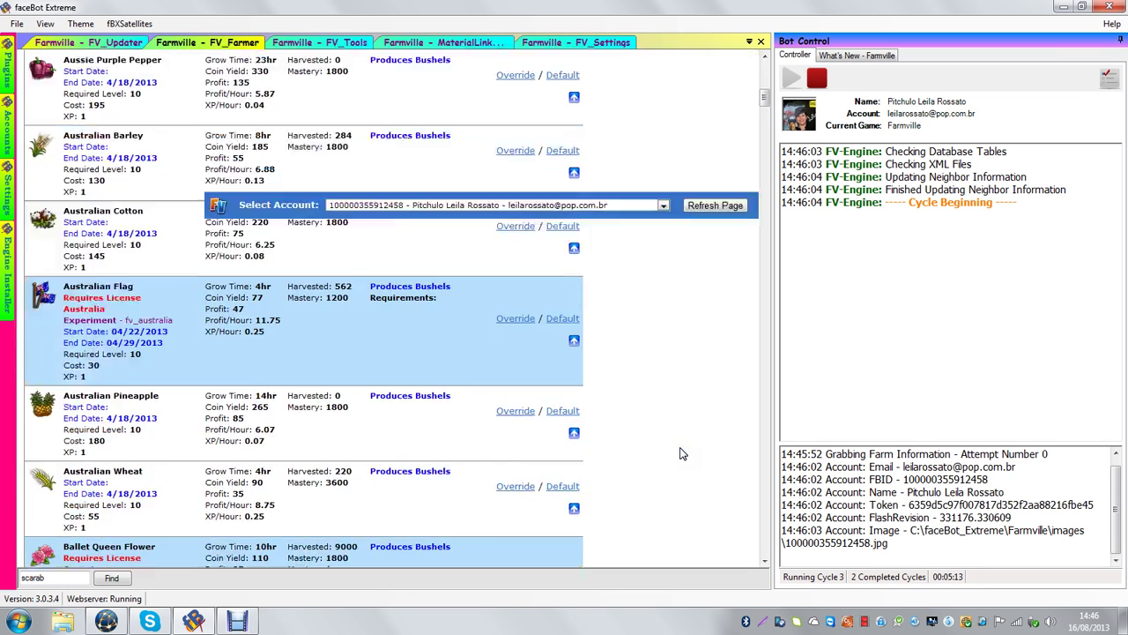
pyautogui.scroll(15, 680, 454)
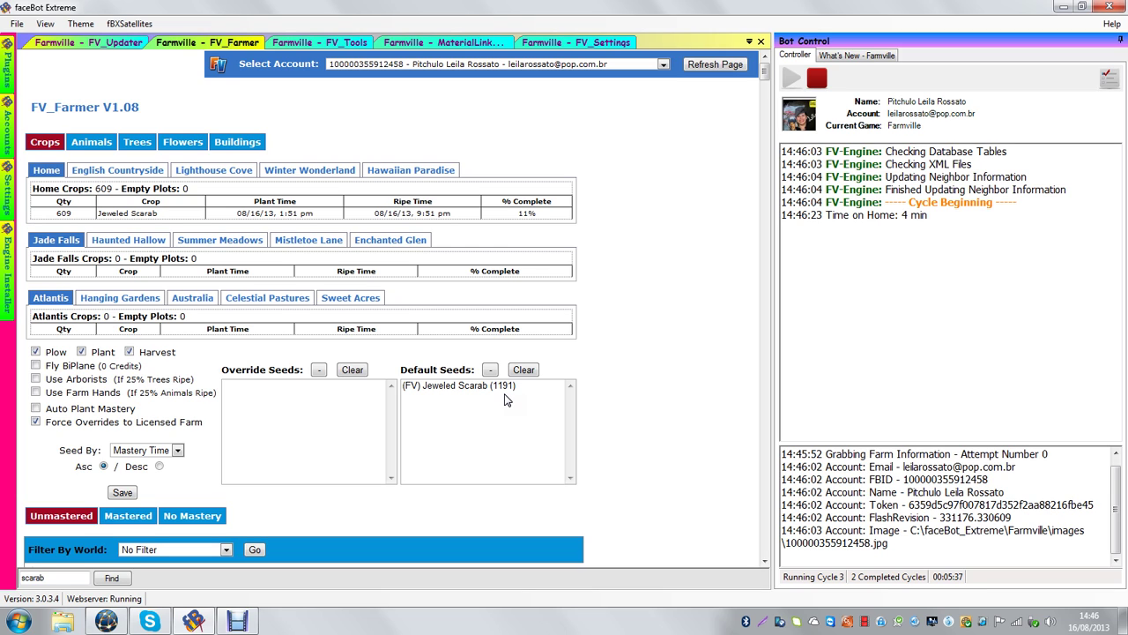
pyautogui.click(456, 393)
pyautogui.click(438, 473)
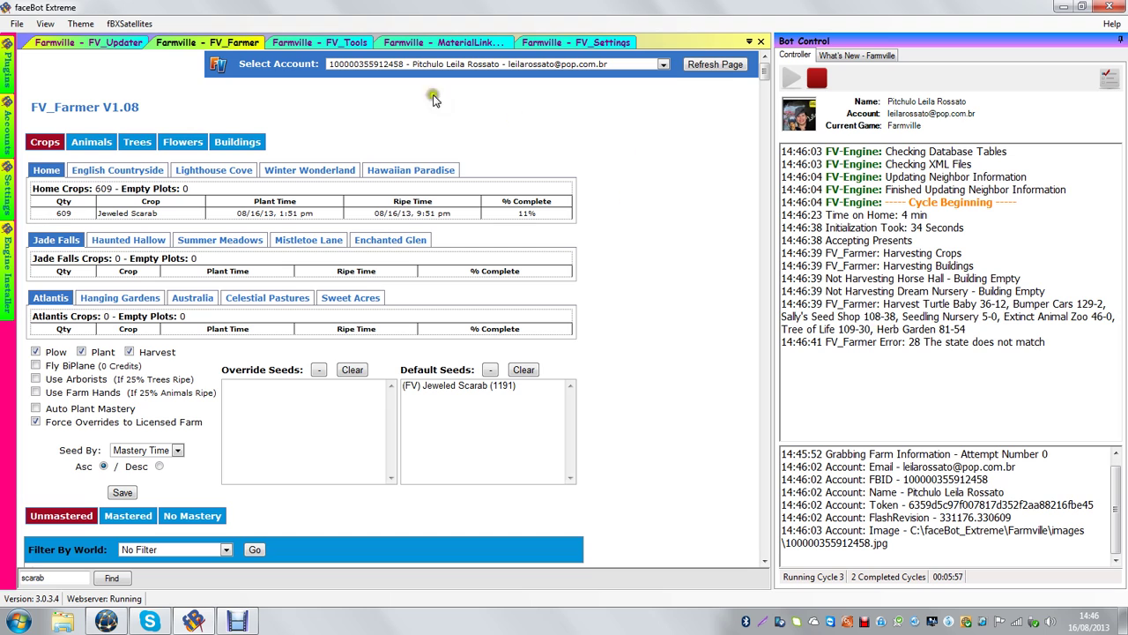
# Look through the FV_Farmer harvest selections for animals, trees, flowers and buildings.
pyautogui.click(95, 143)
pyautogui.click(139, 145)
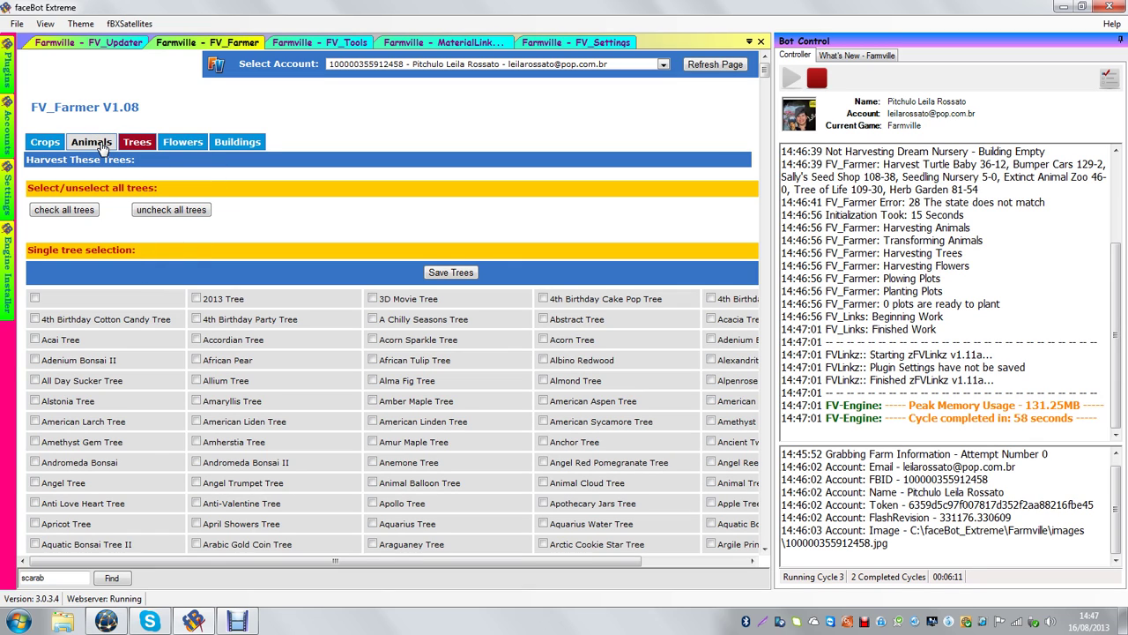
pyautogui.click(194, 148)
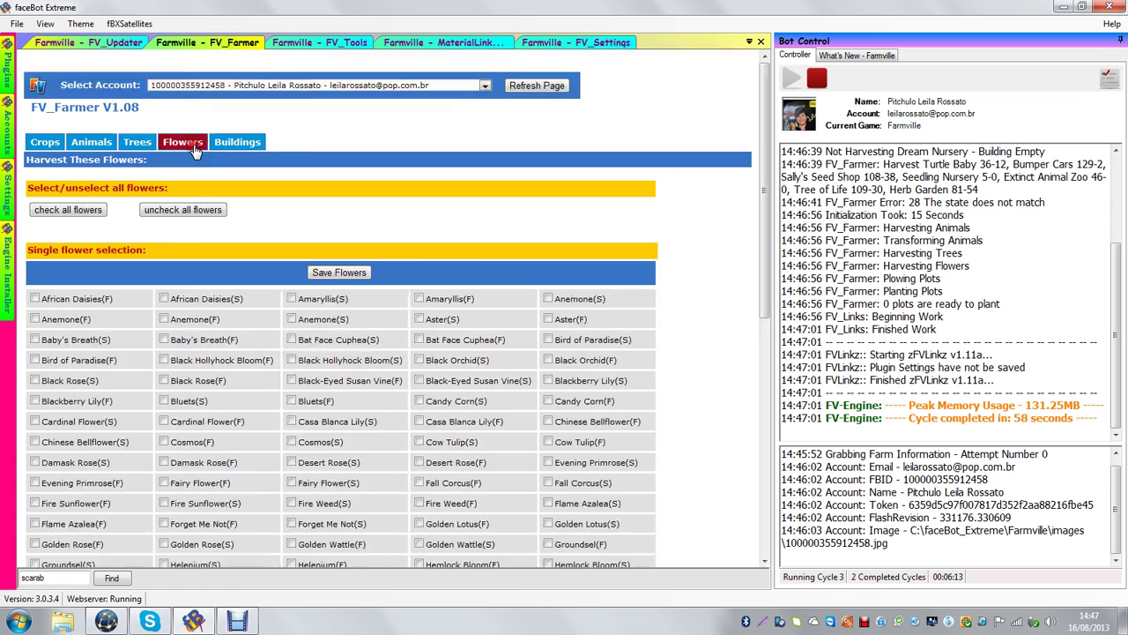
pyautogui.click(234, 147)
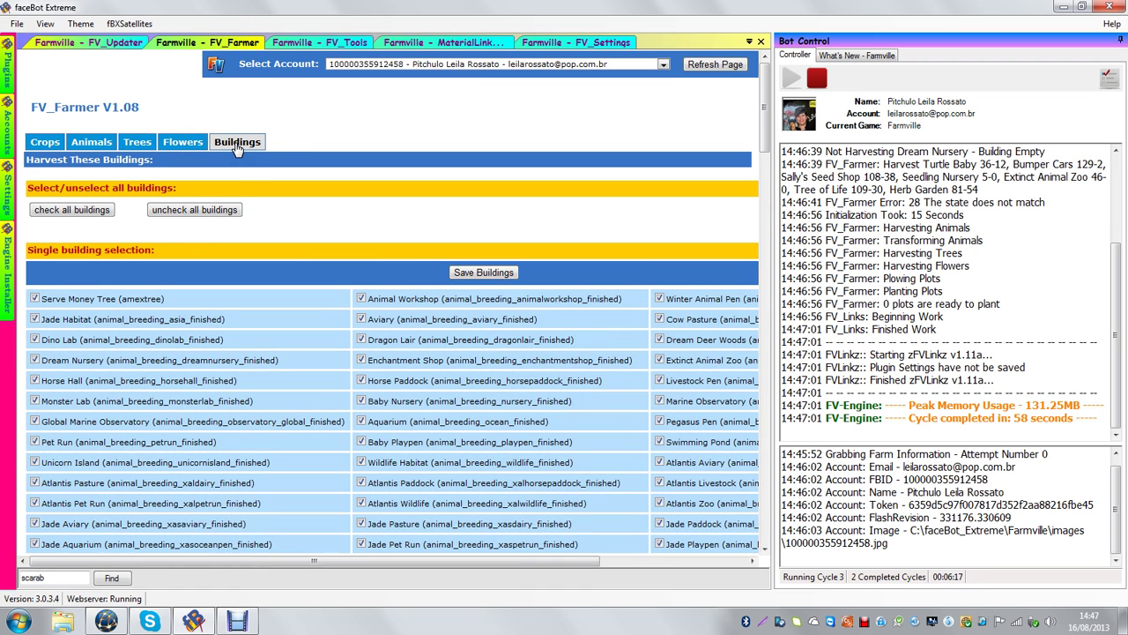
# Unselect all buildings for harvesting in FV_Farmer and save the building selection.
pyautogui.click(202, 215)
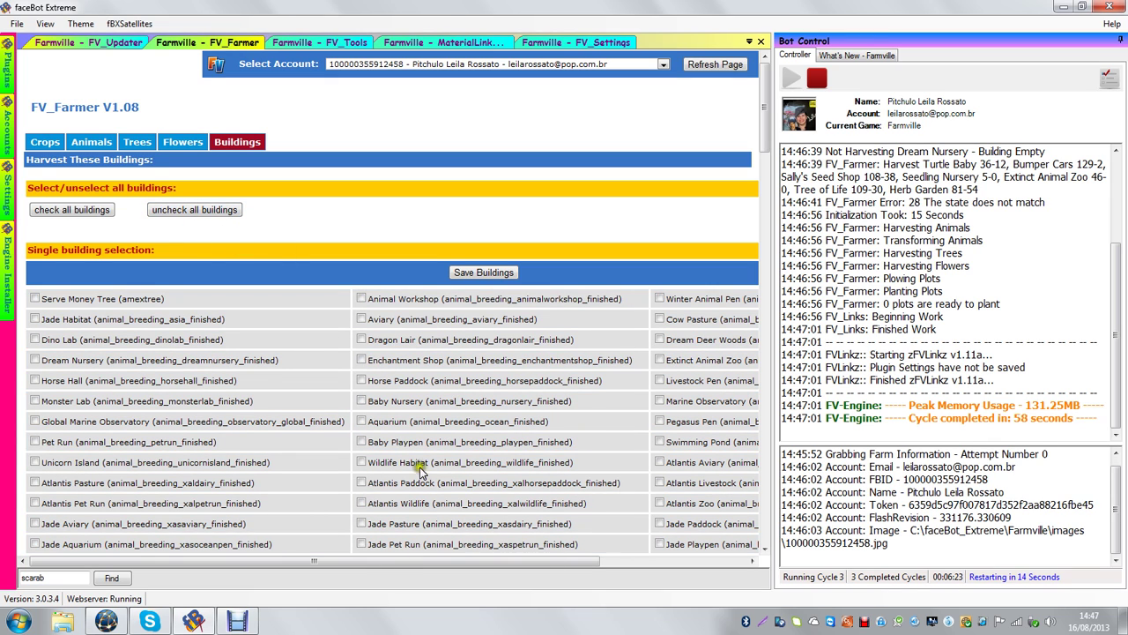
pyautogui.scroll(-3, 420, 472)
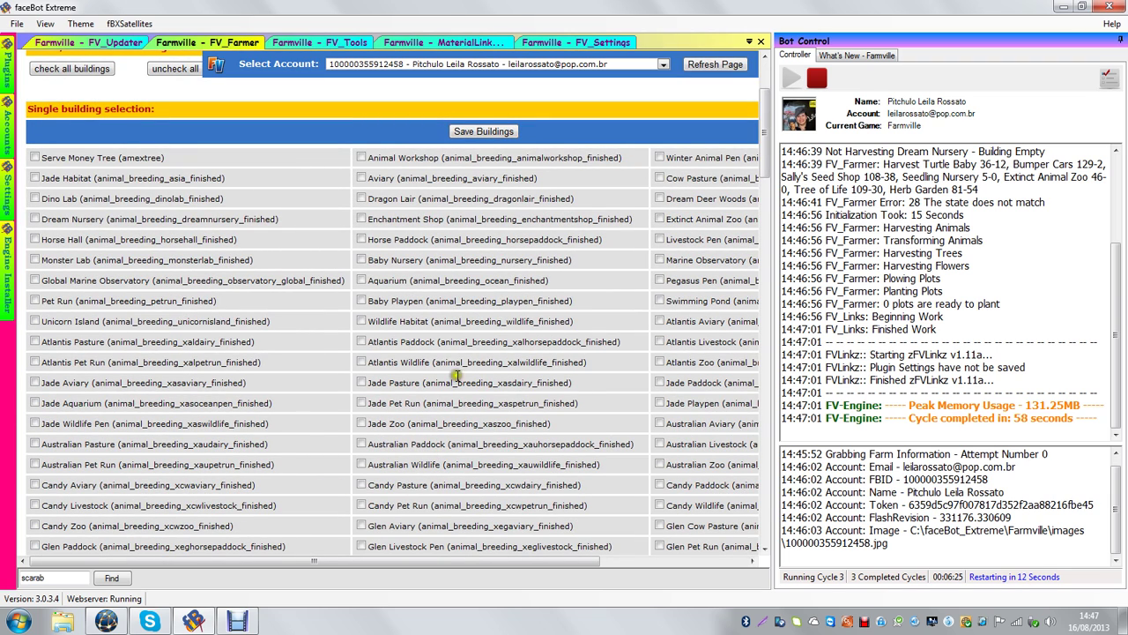
pyautogui.scroll(3, 516, 314)
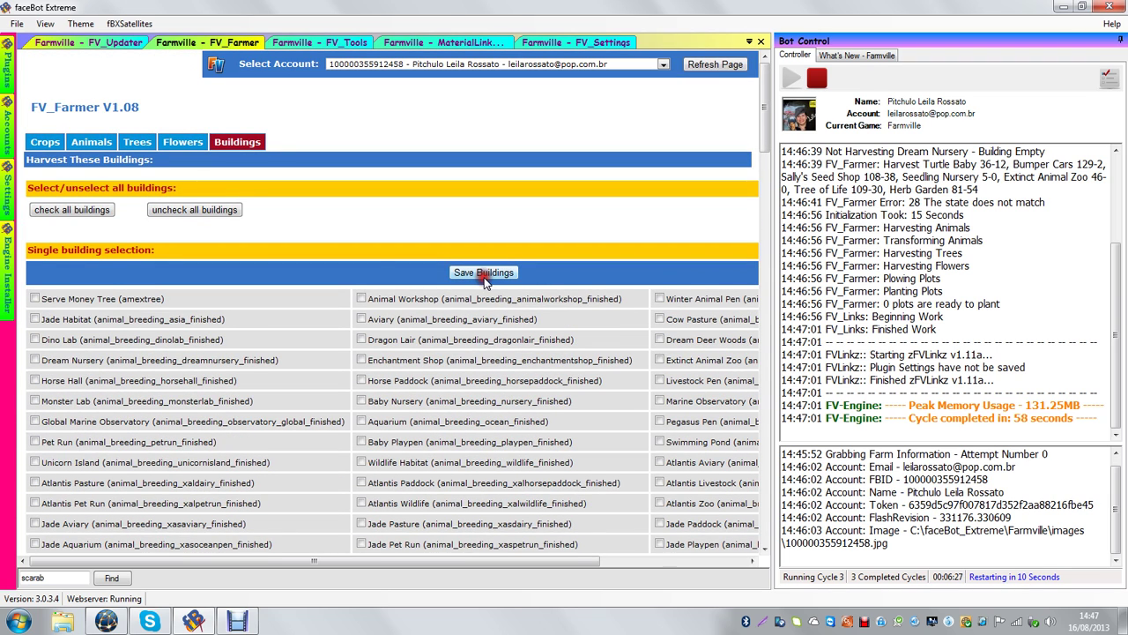
# Review the flower, tree and animal harvest selections in FV_Farmer, and the crop status of Home and English Countryside.
pyautogui.click(183, 143)
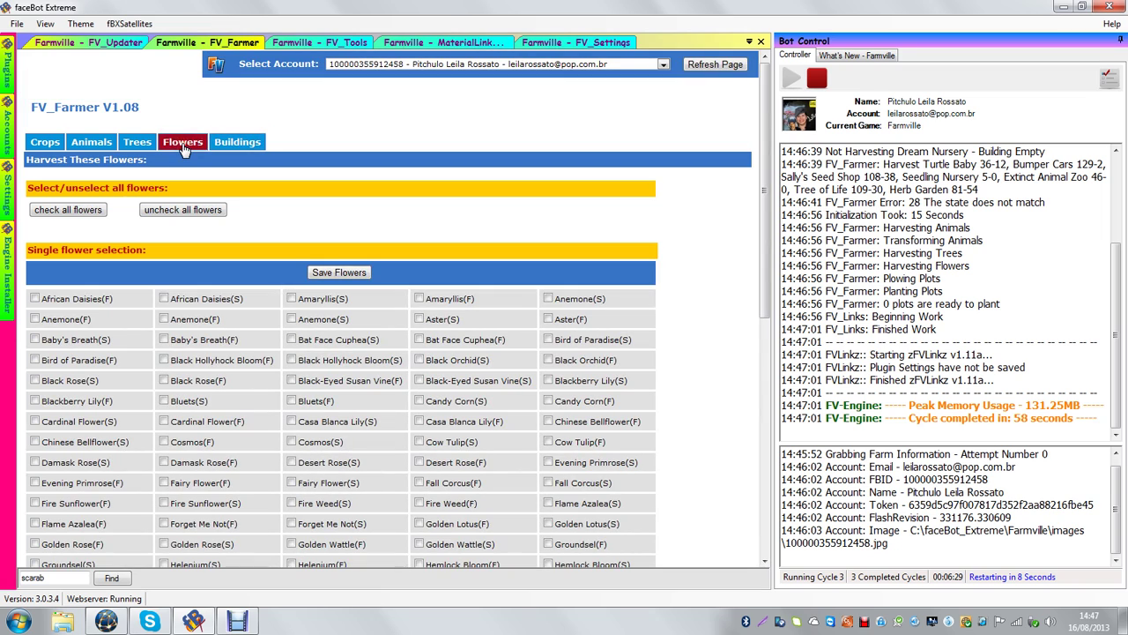
pyautogui.click(232, 211)
pyautogui.click(137, 145)
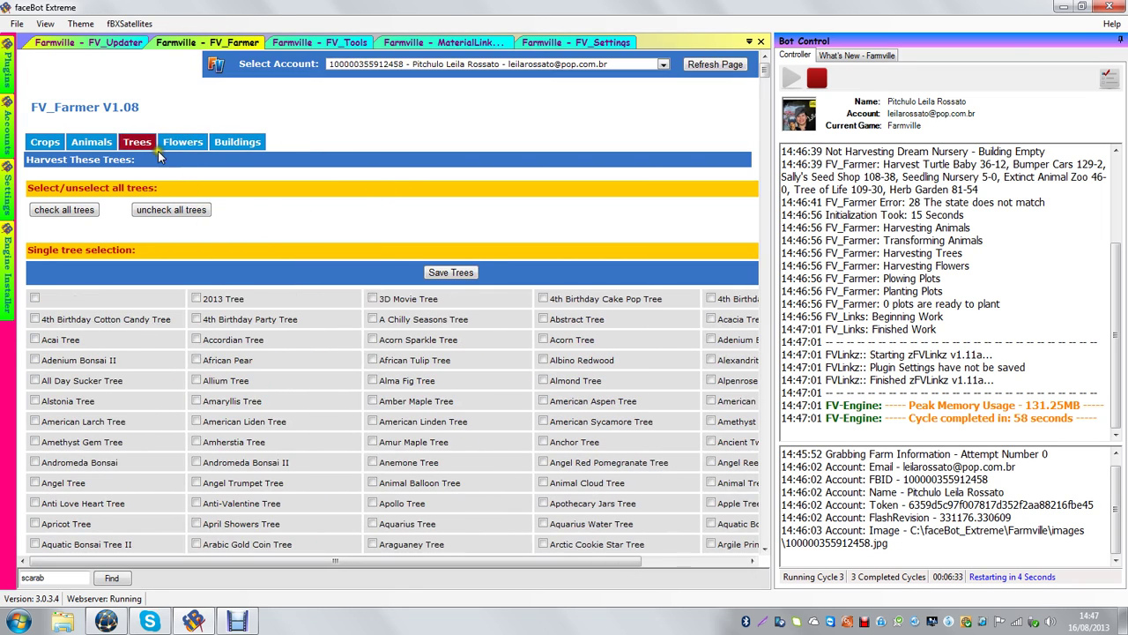
pyautogui.click(104, 145)
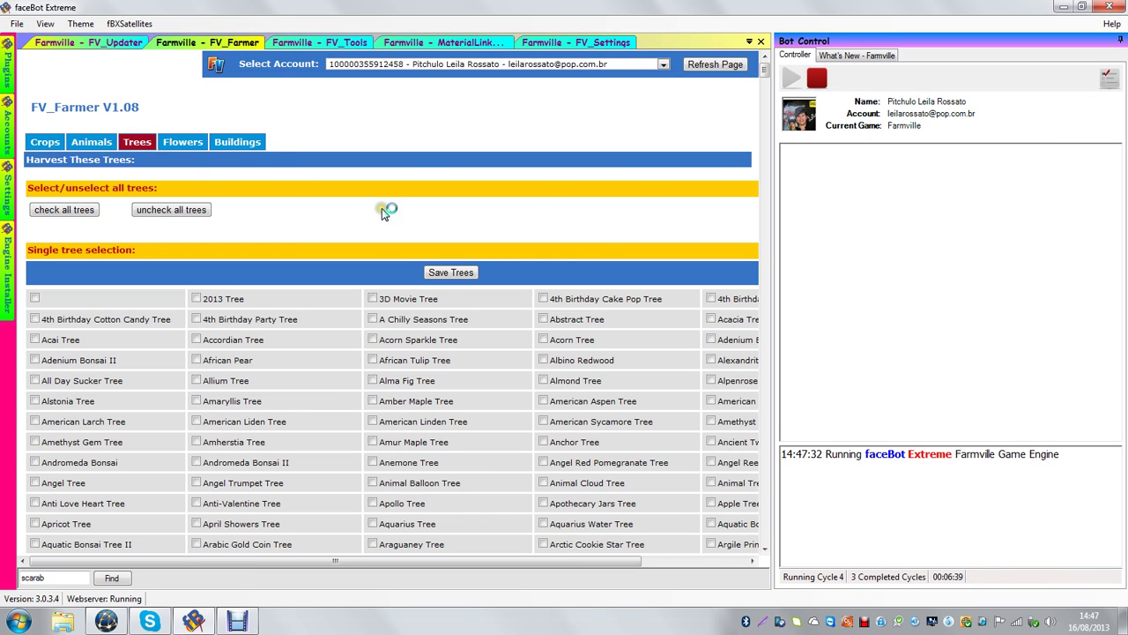
pyautogui.click(75, 151)
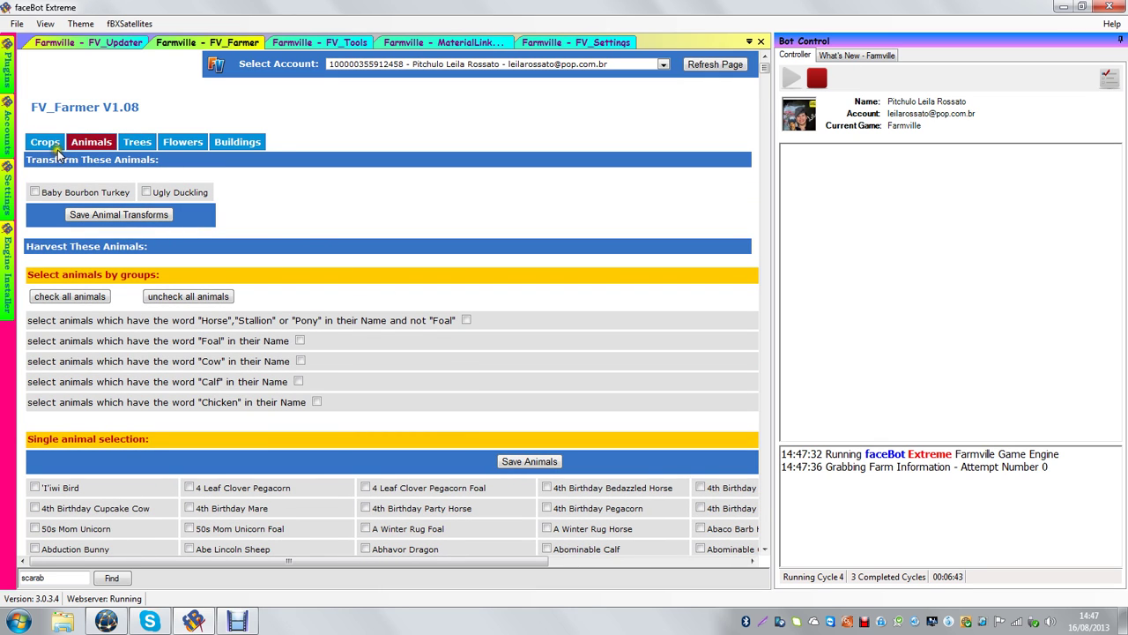
pyautogui.click(49, 143)
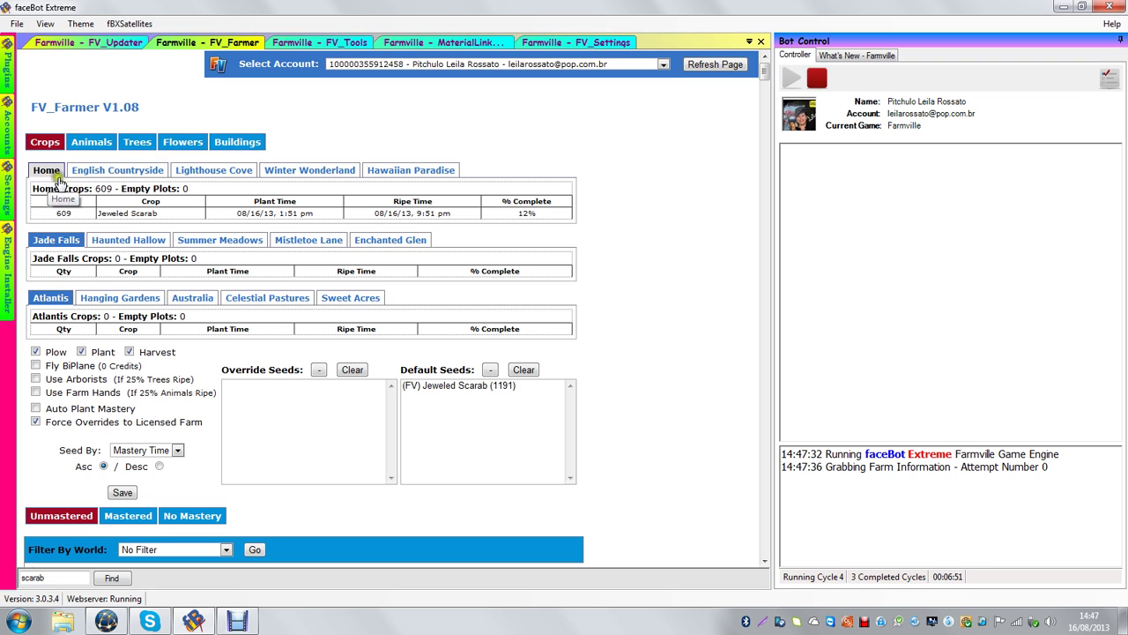
pyautogui.click(129, 174)
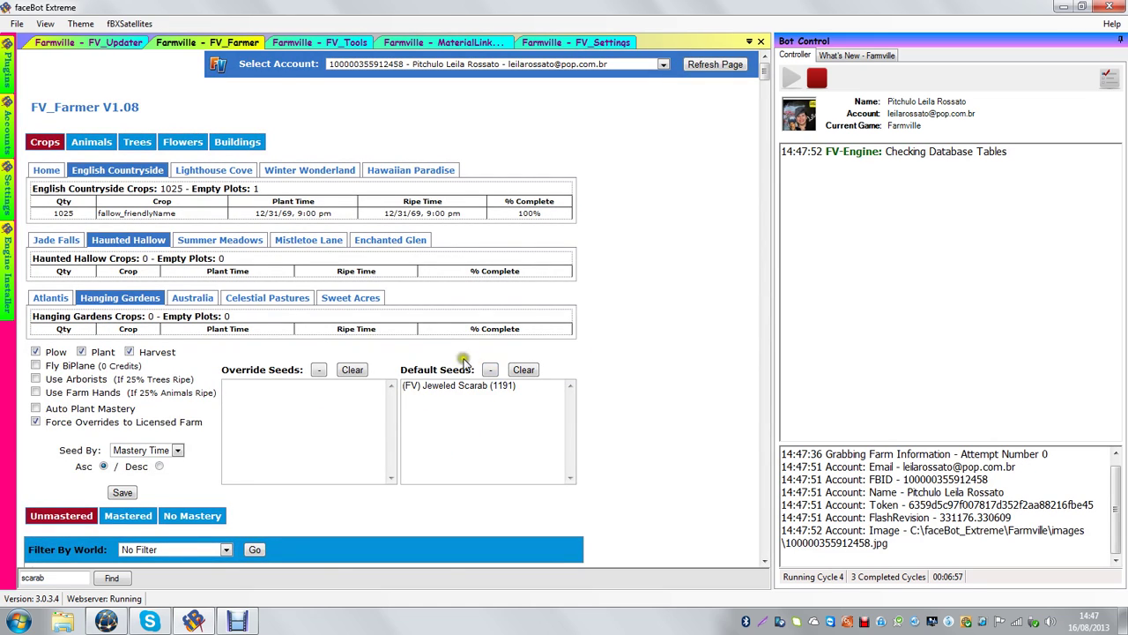
# Find "scarab" in the crop list and save Jeweled Scarab as a default seed for English Countryside with 1800 to plant.
pyautogui.scroll(-6, 503, 297)
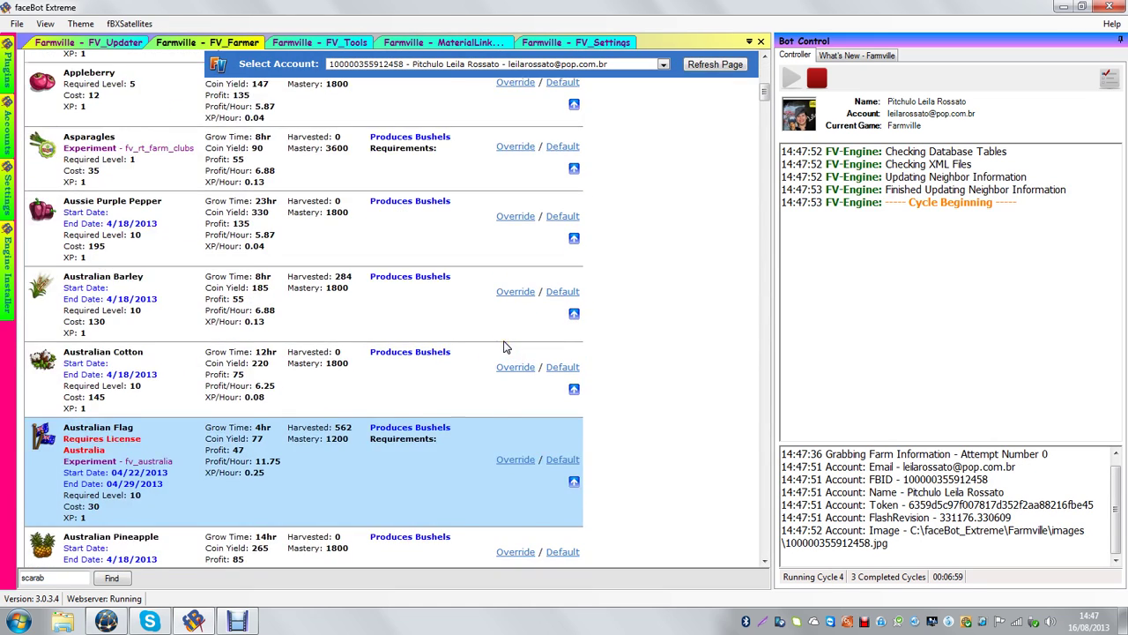
pyautogui.scroll(-8, 504, 346)
pyautogui.click(112, 578)
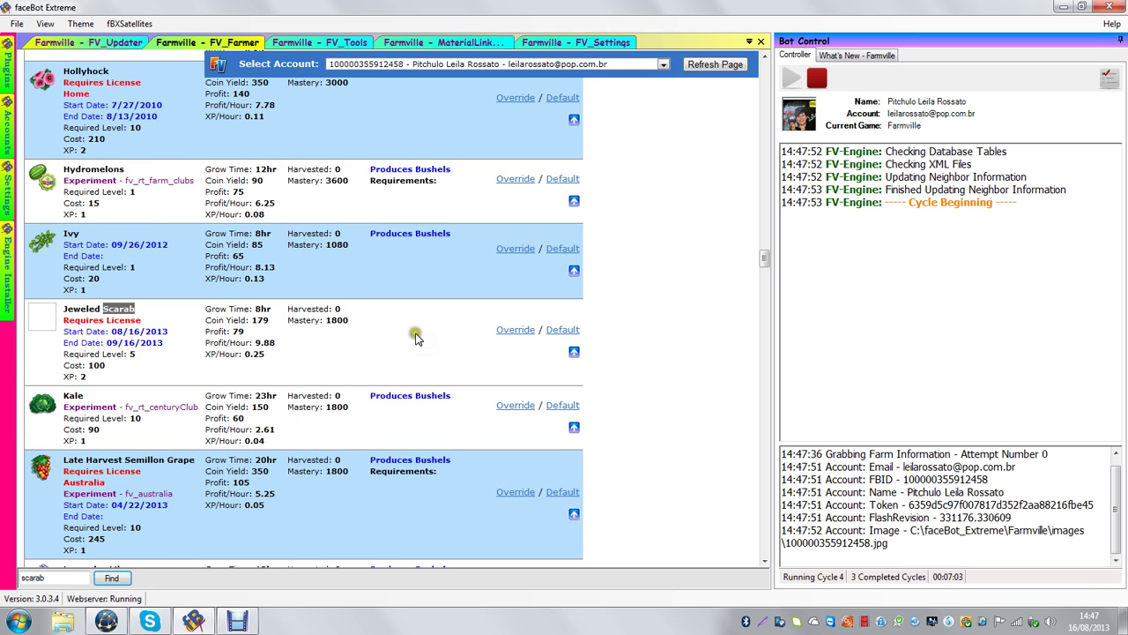
pyautogui.click(570, 333)
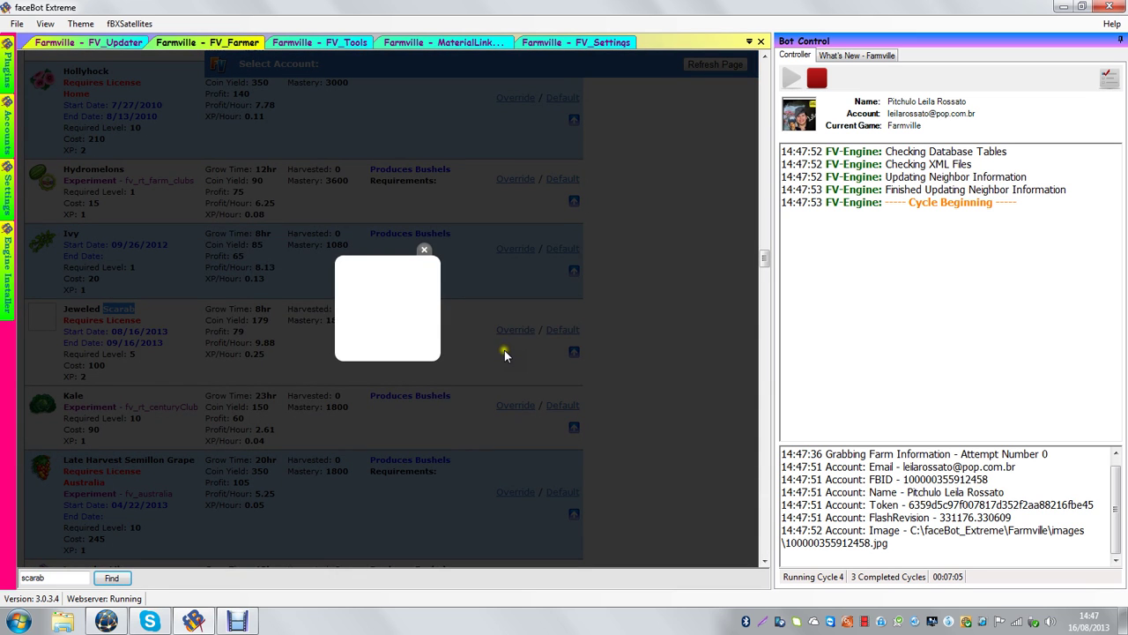
pyautogui.click(448, 306)
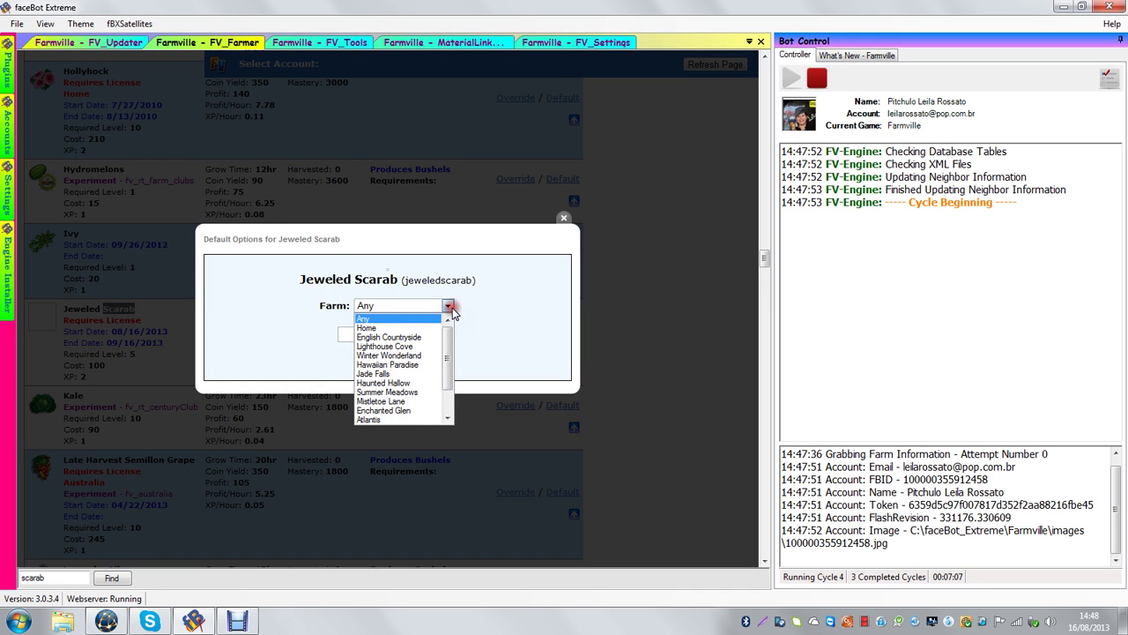
pyautogui.click(423, 337)
pyautogui.click(377, 334)
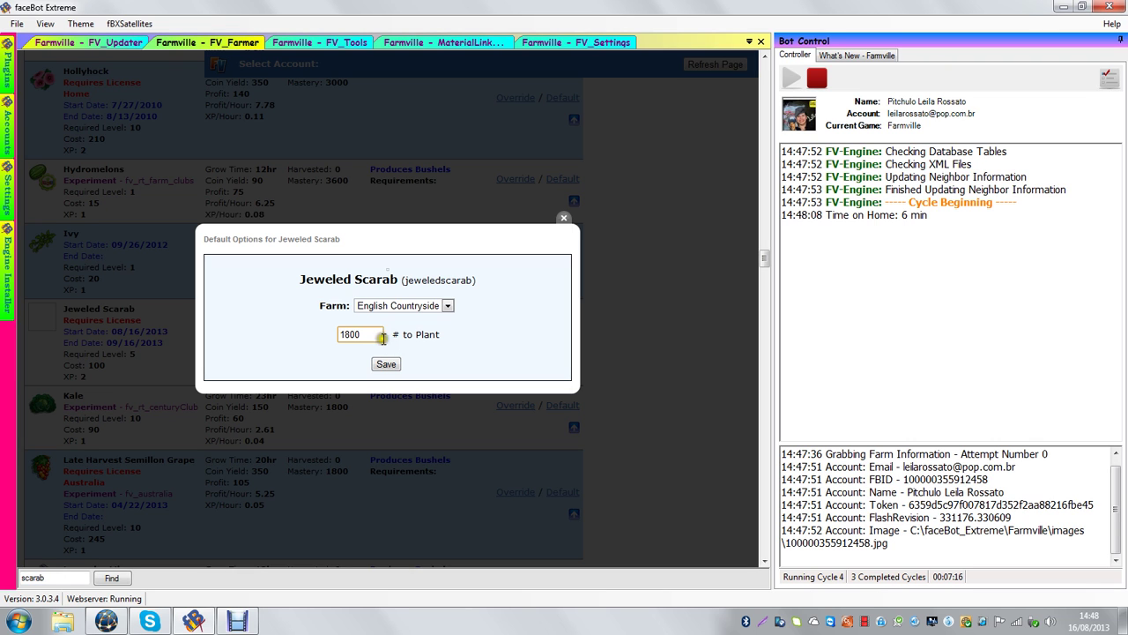
pyautogui.click(387, 364)
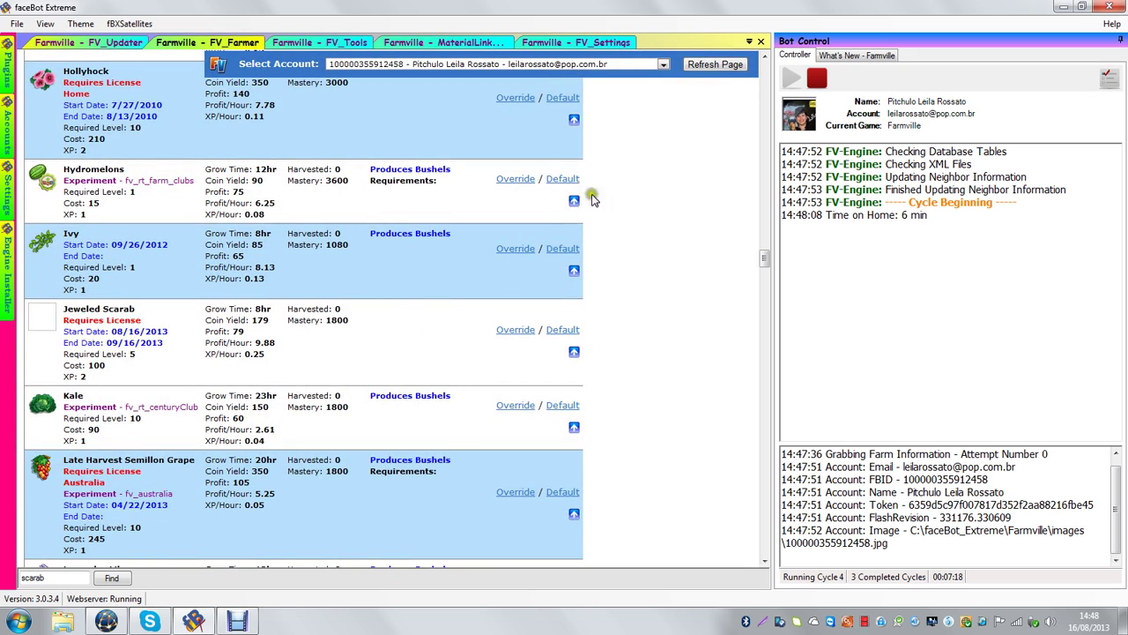
# Enable faceBot on English Countryside in FV_Settings and save the changes.
pyautogui.click(593, 44)
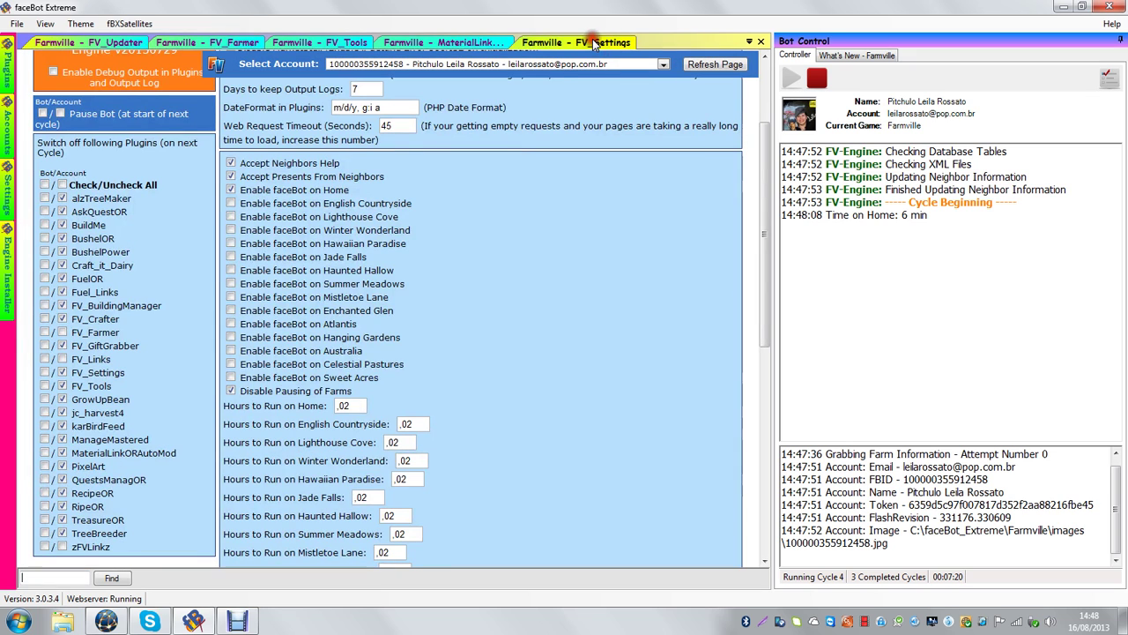
pyautogui.click(230, 203)
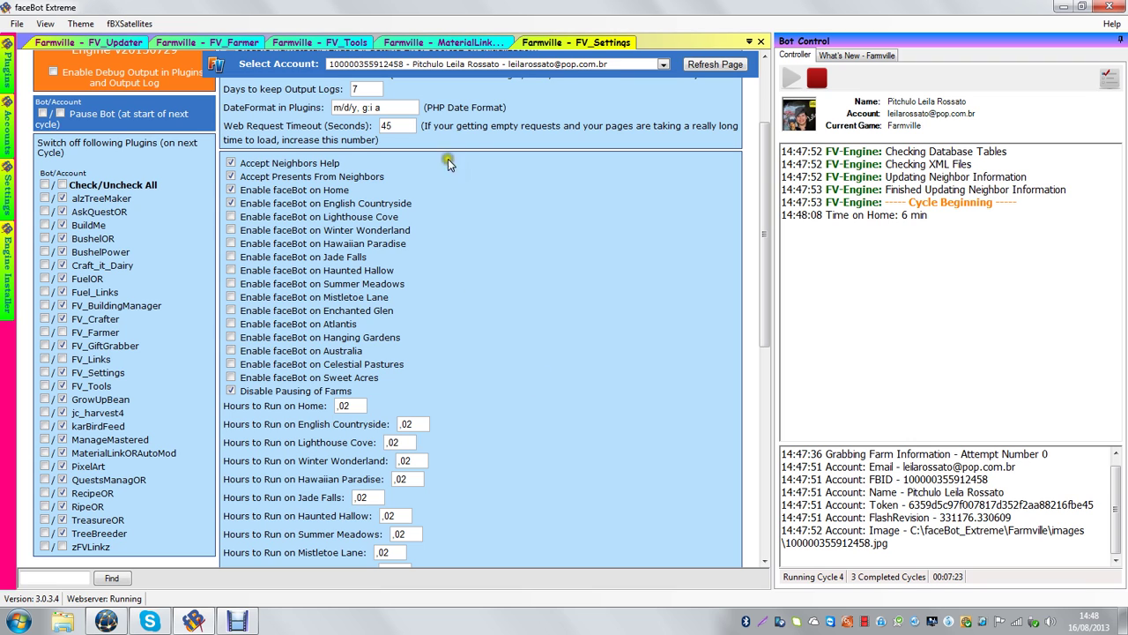
pyautogui.click(752, 196)
pyautogui.moveTo(765, 214); pyautogui.dragTo(763, 142)
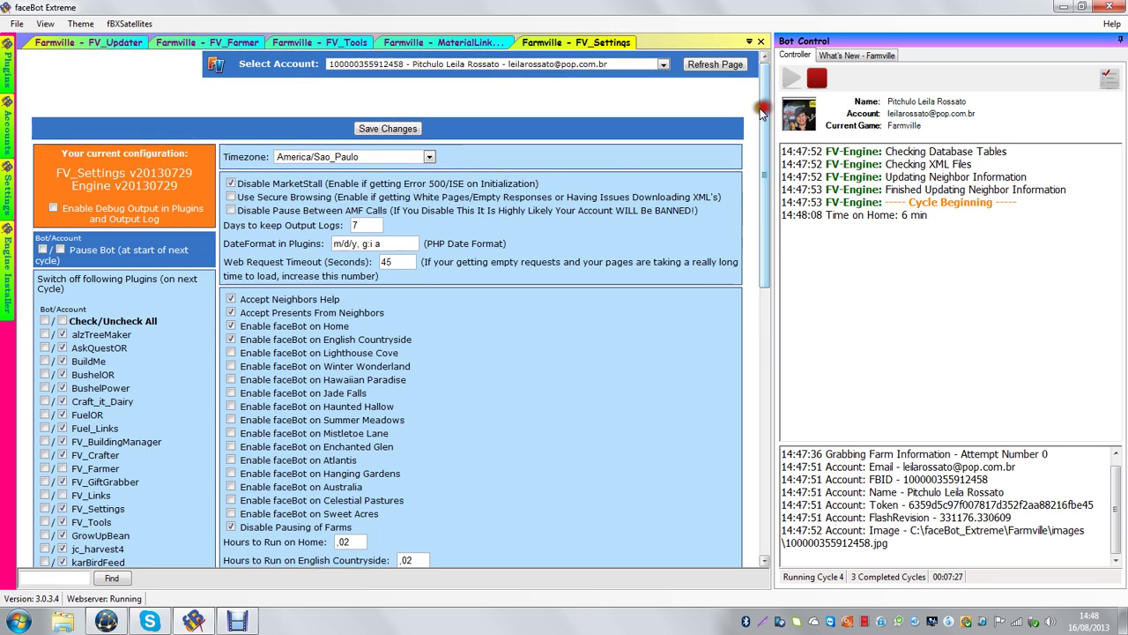
pyautogui.click(408, 134)
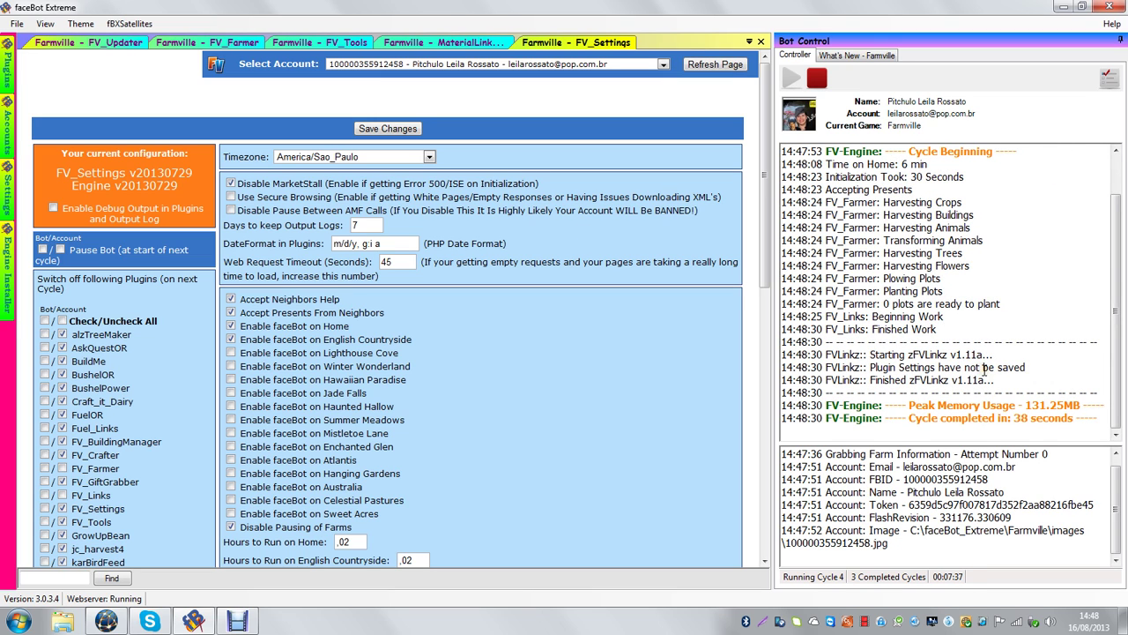
pyautogui.rightClick(231, 624)
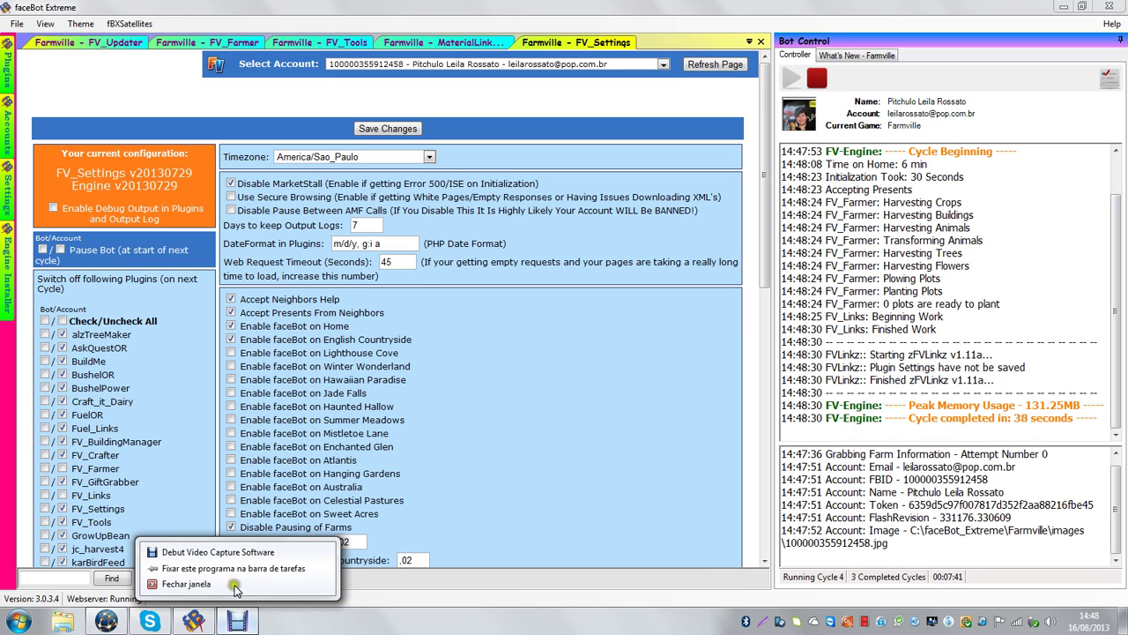
pyautogui.click(240, 620)
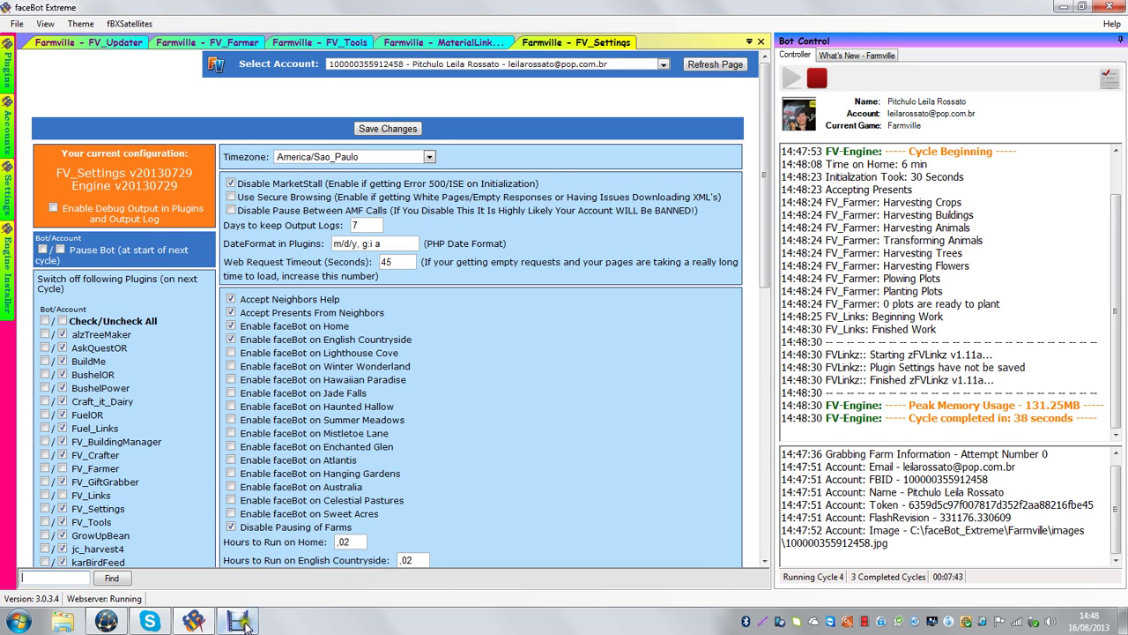